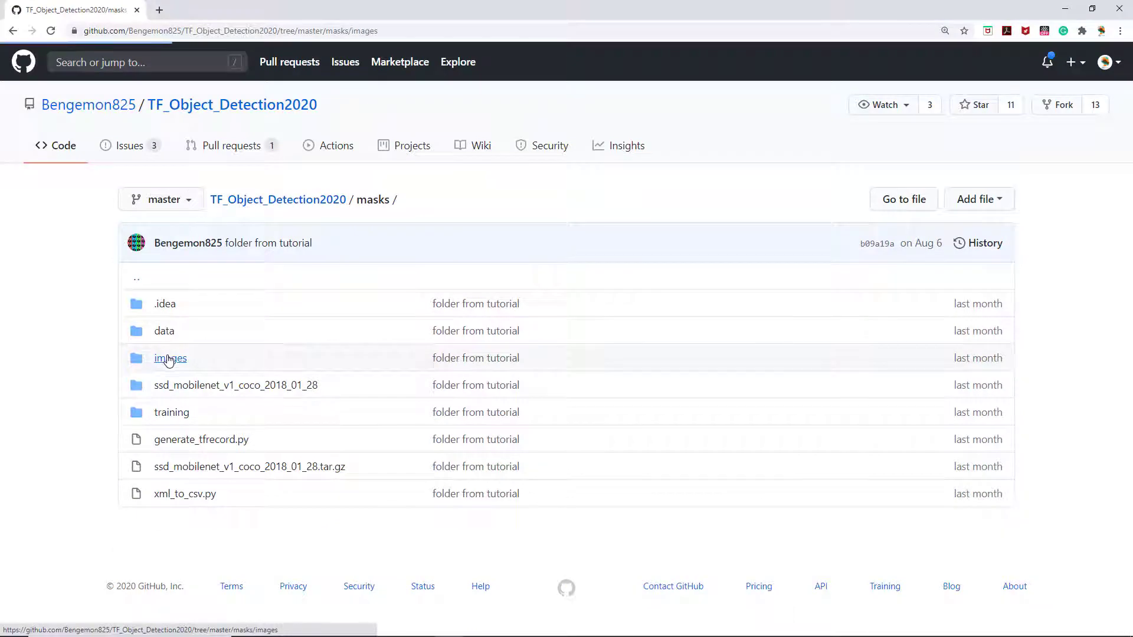
Look through the files in the repository's masks/images folder and open its test subfolder
scroll(247, 365, "down", 4)
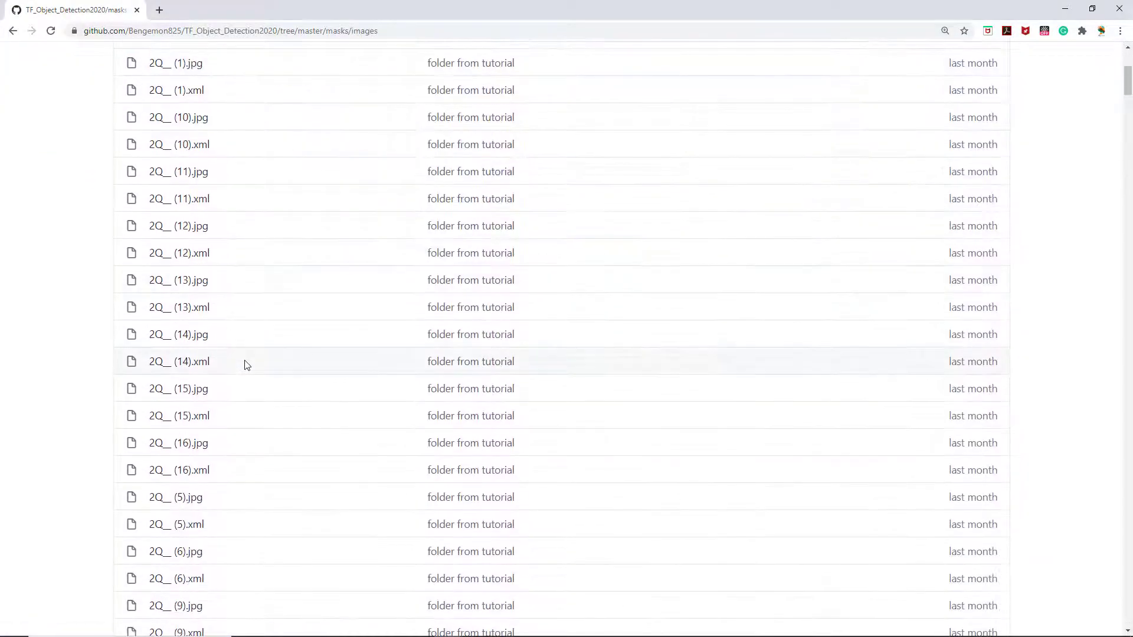
scroll(245, 364, "up", 5)
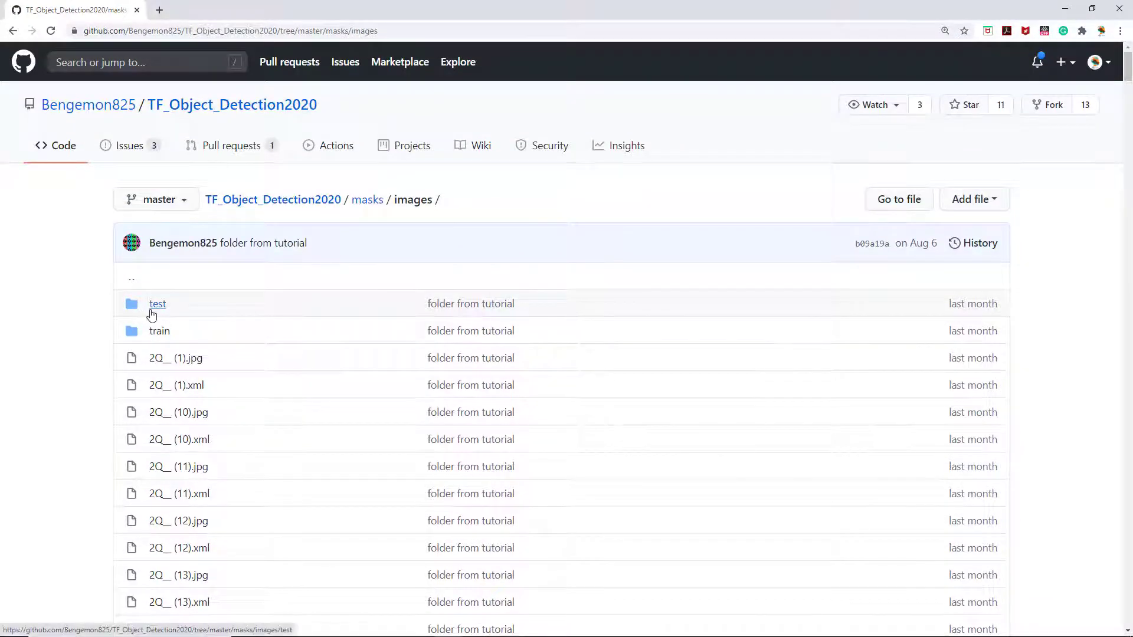
left_click(155, 306)
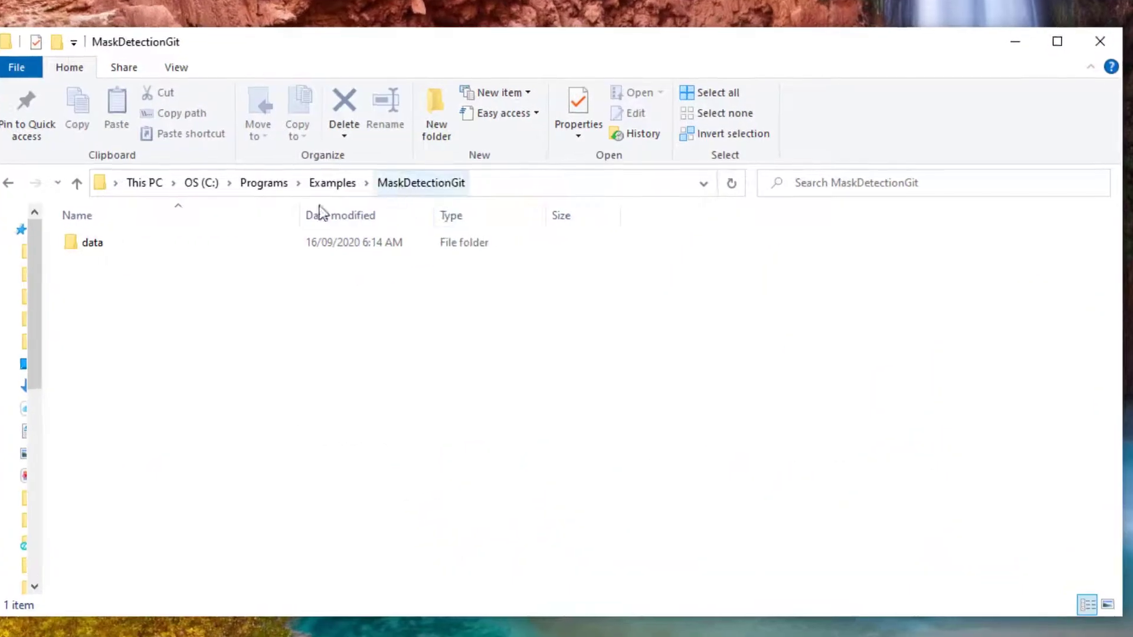
In File Explorer, open the data folder inside MaskDetectionGit and look through its mask images and XML label files
double_click(79, 243)
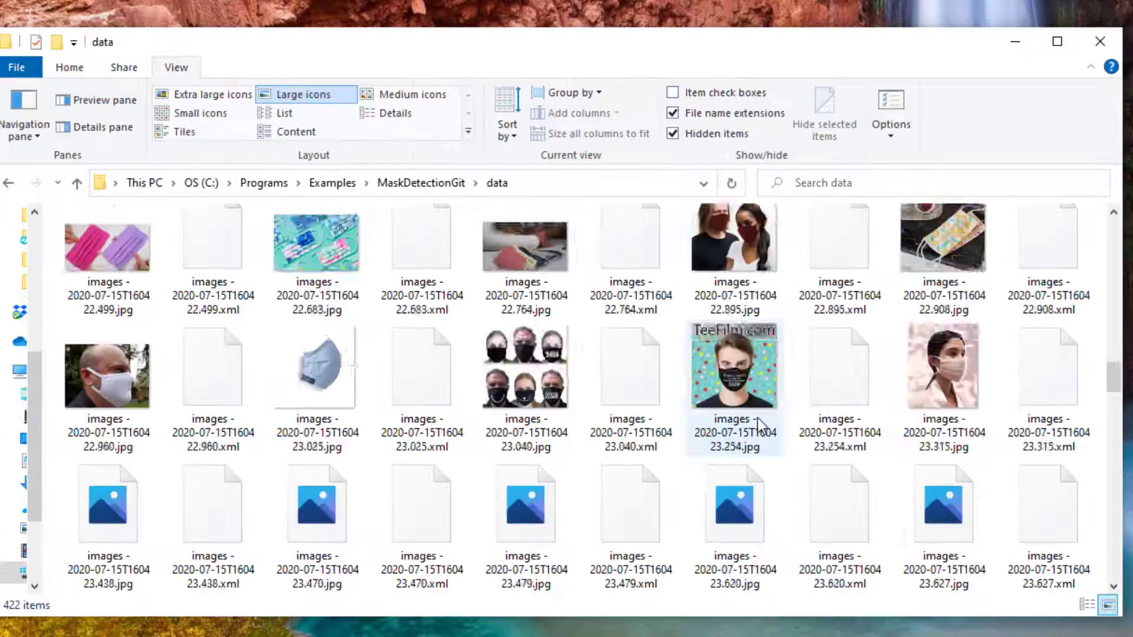
scroll(759, 423, "down", 2)
scroll(758, 418, "down", 15)
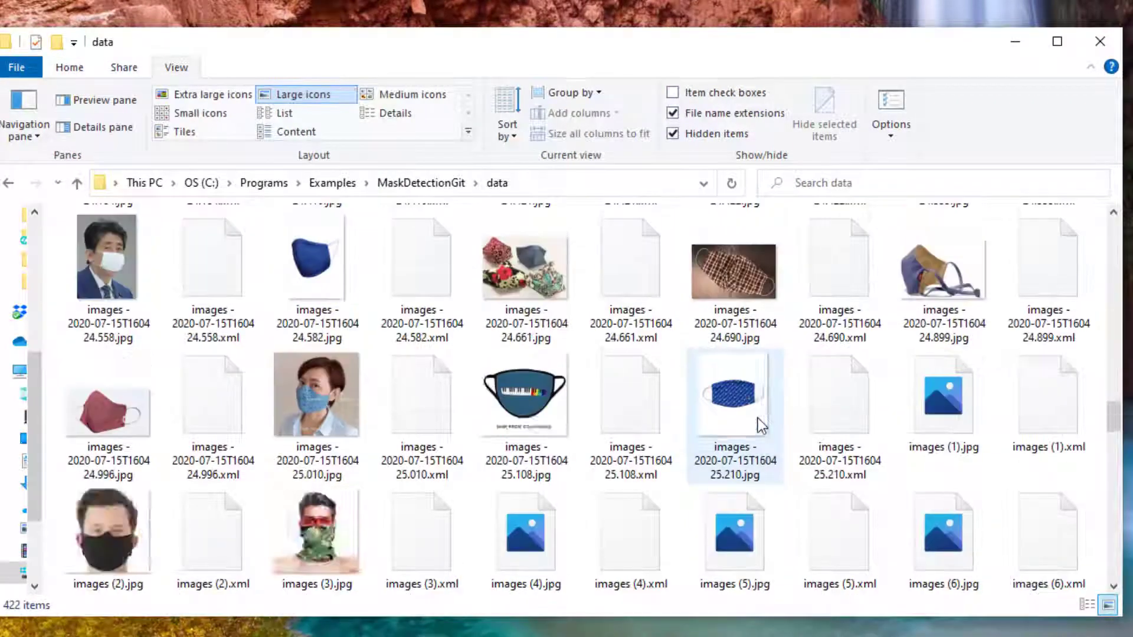
scroll(755, 413, "down", 10)
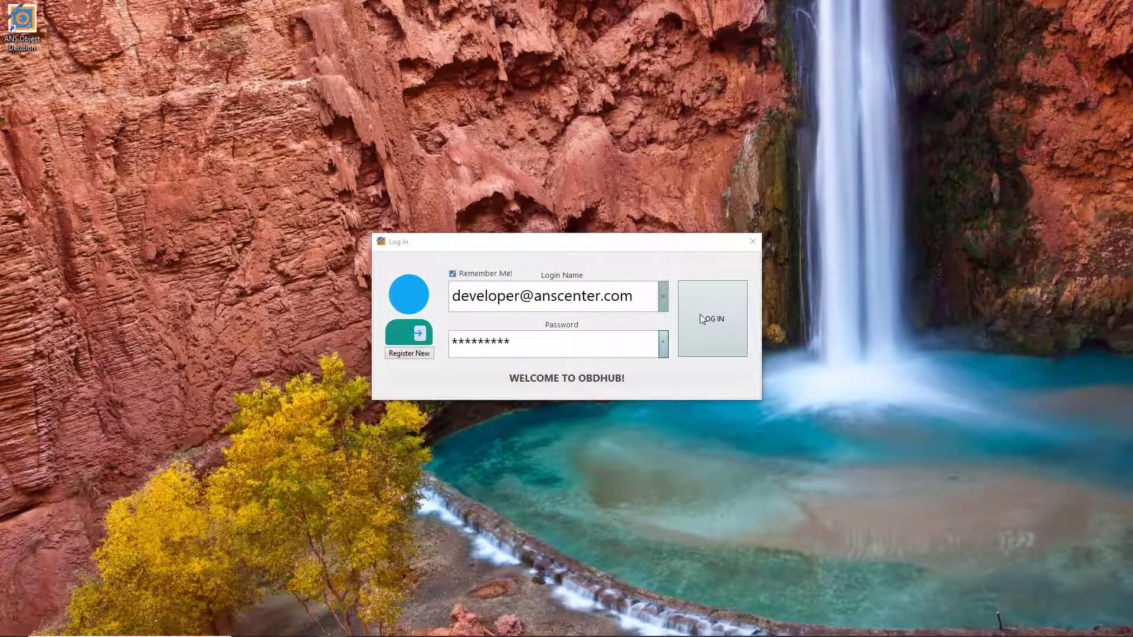
Log in to ANS Object Detection and start a new project named "Mask Detection Git Example" for training with the local PC
left_click(703, 319)
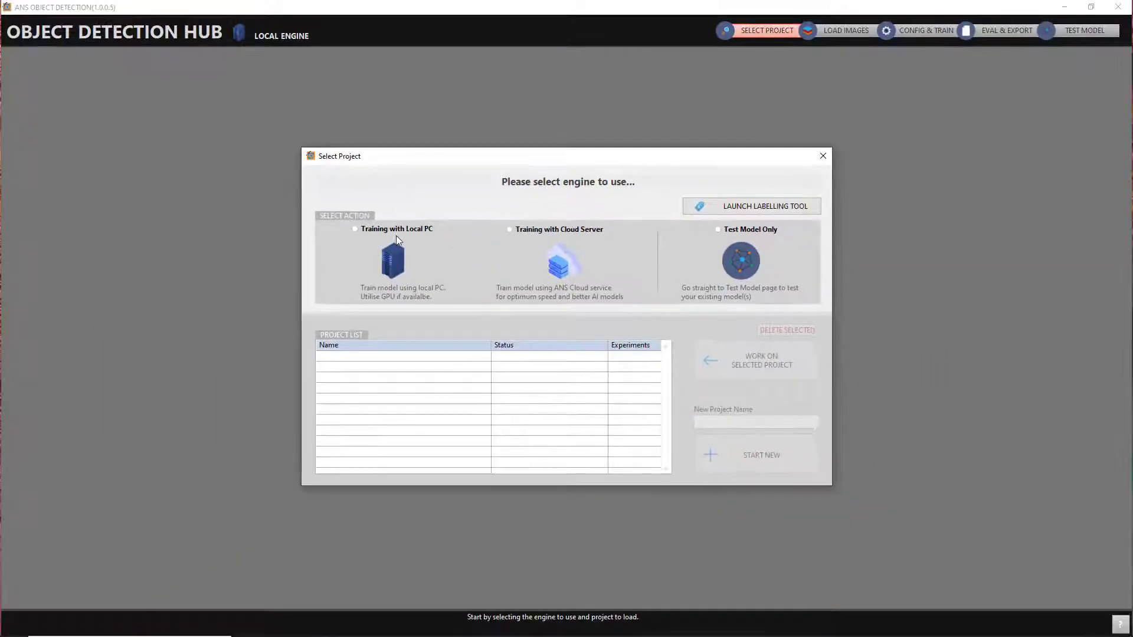
left_click(391, 230)
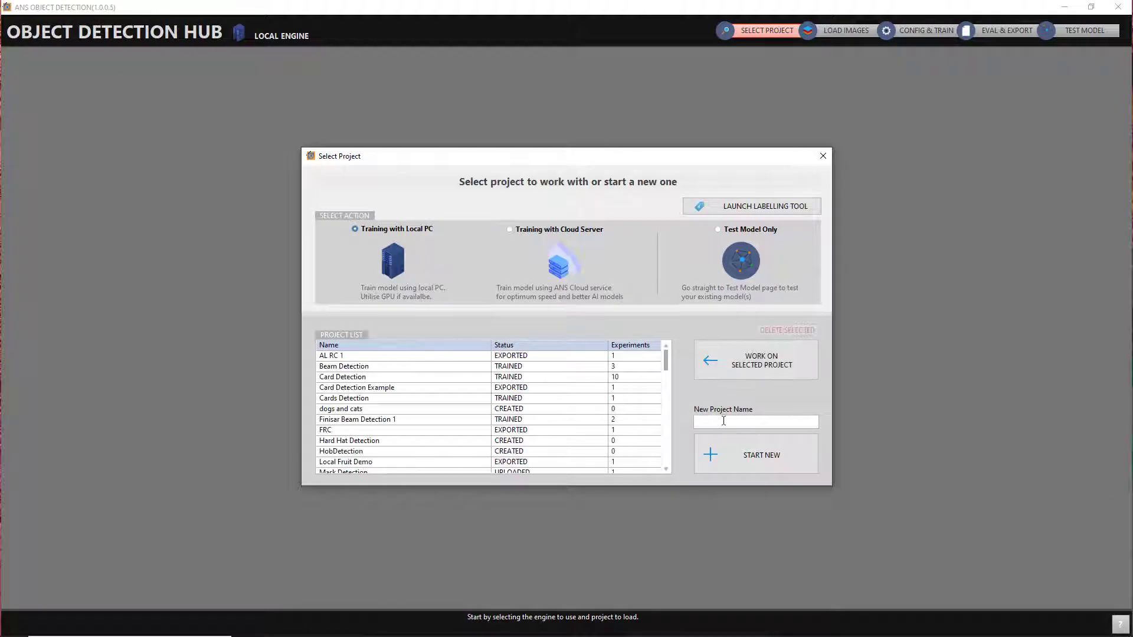
left_click(724, 421)
type("Mask Detection Git")
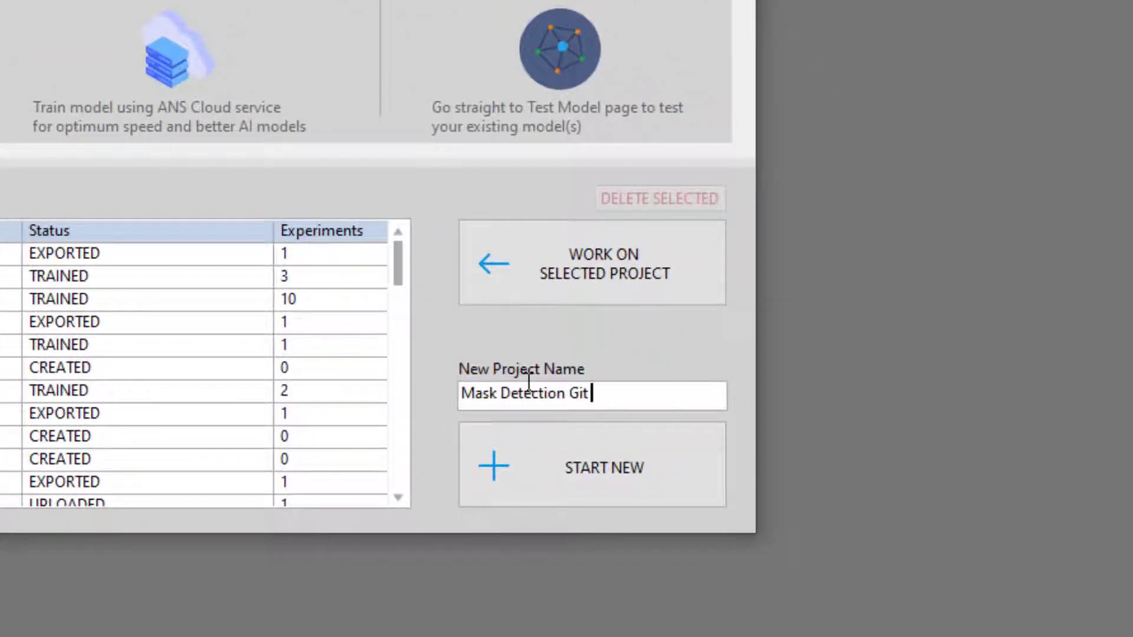
type(" Example")
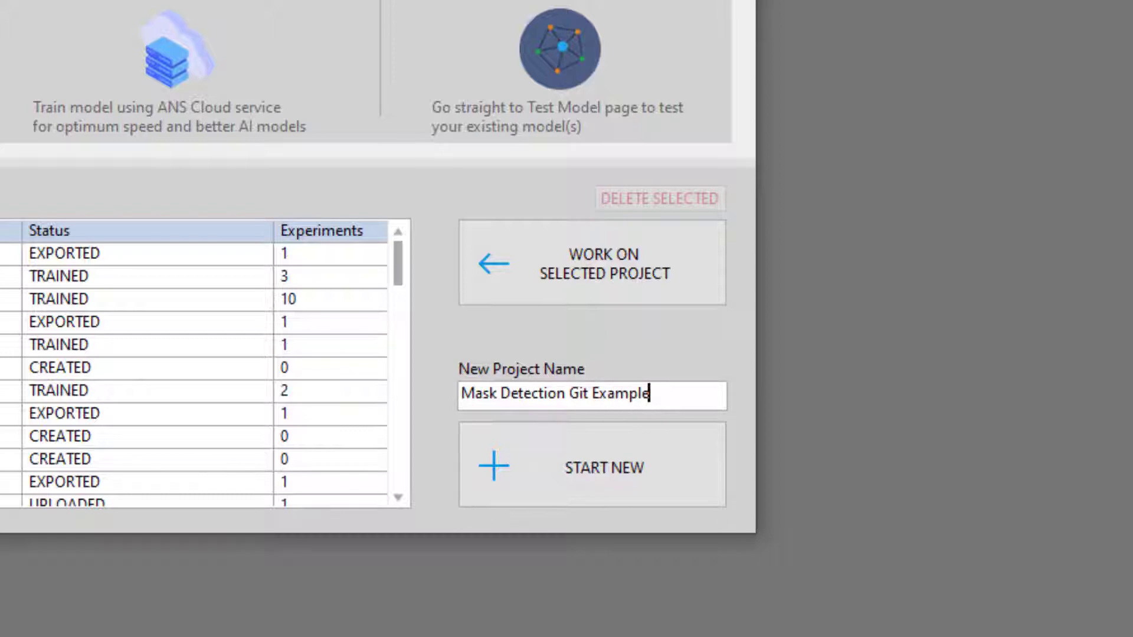
left_click(611, 471)
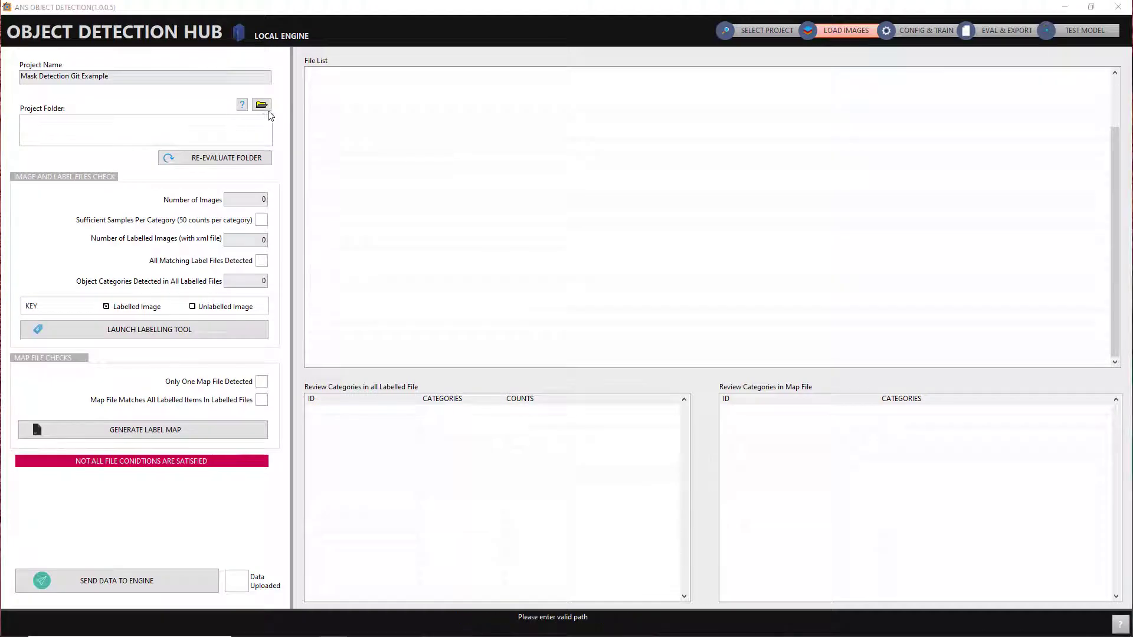
Set the project folder to C:\Programs\Examples\MaskDetectionGit and rename all its image files in numeric order
left_click(262, 106)
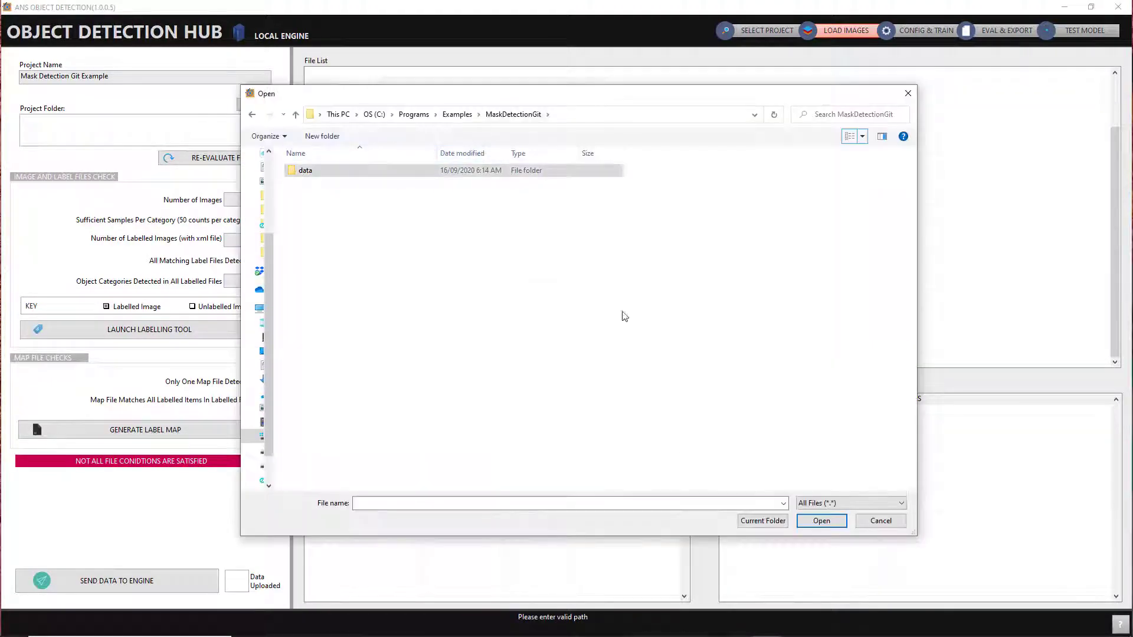
left_click(763, 521)
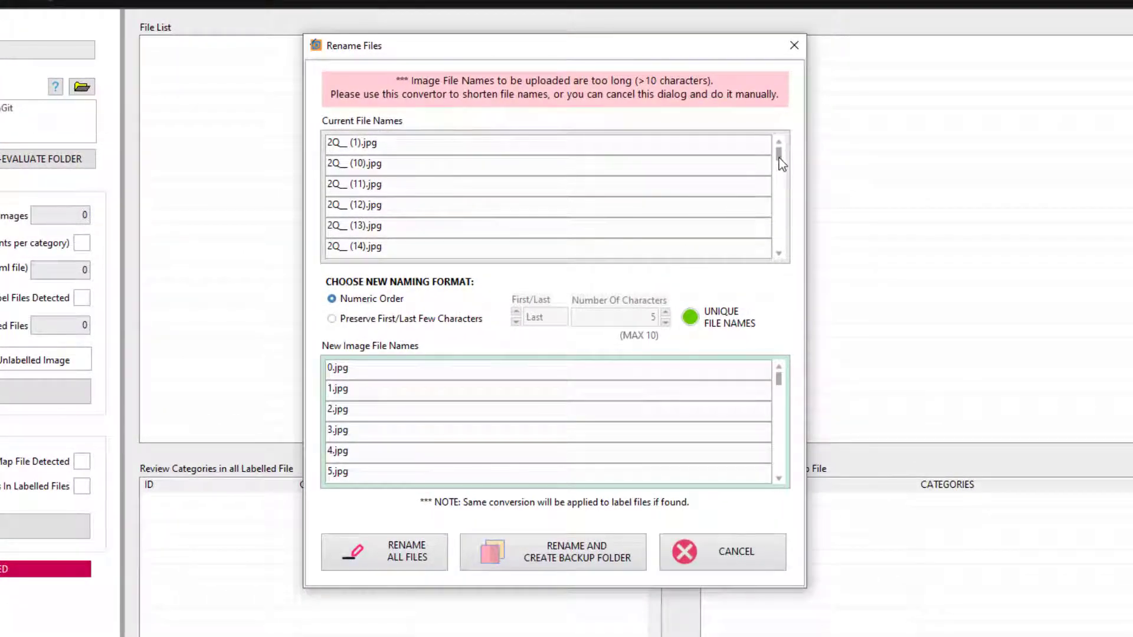
left_click_drag(779, 158, 786, 269)
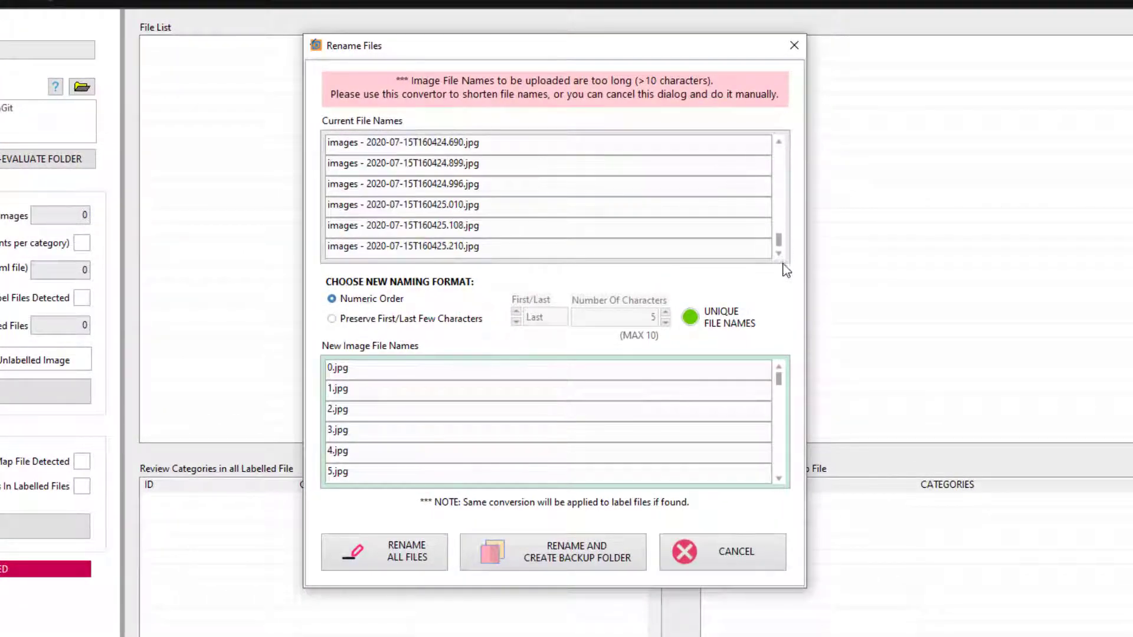
left_click(409, 551)
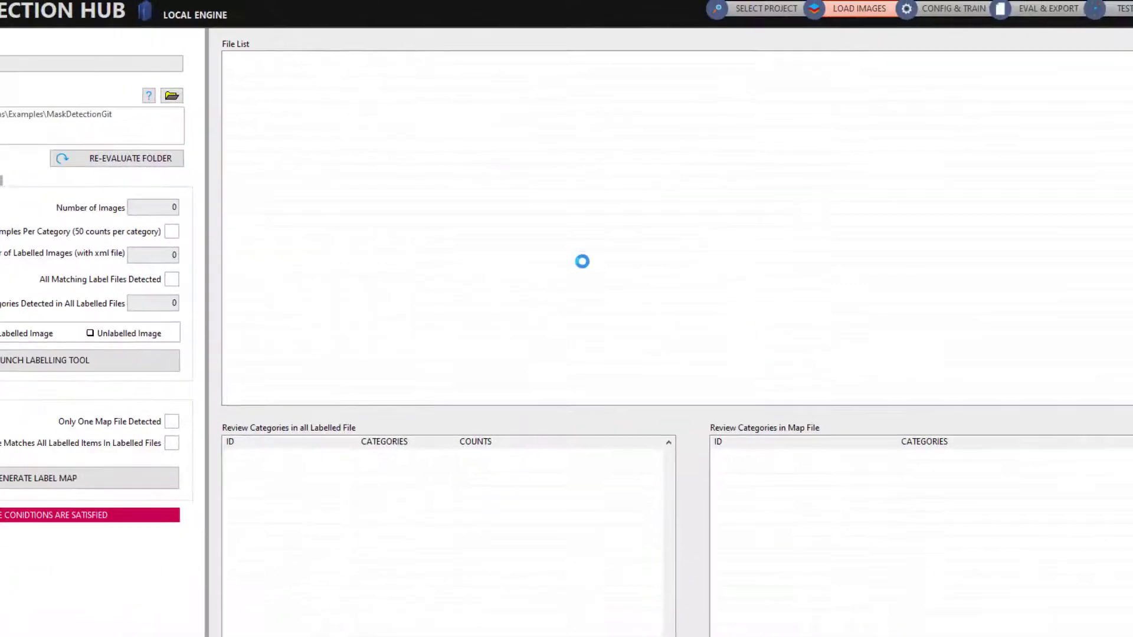
Review the loaded image list and the cloth_mask category in the labelled files and in the map file
scroll(344, 118, "down", 10)
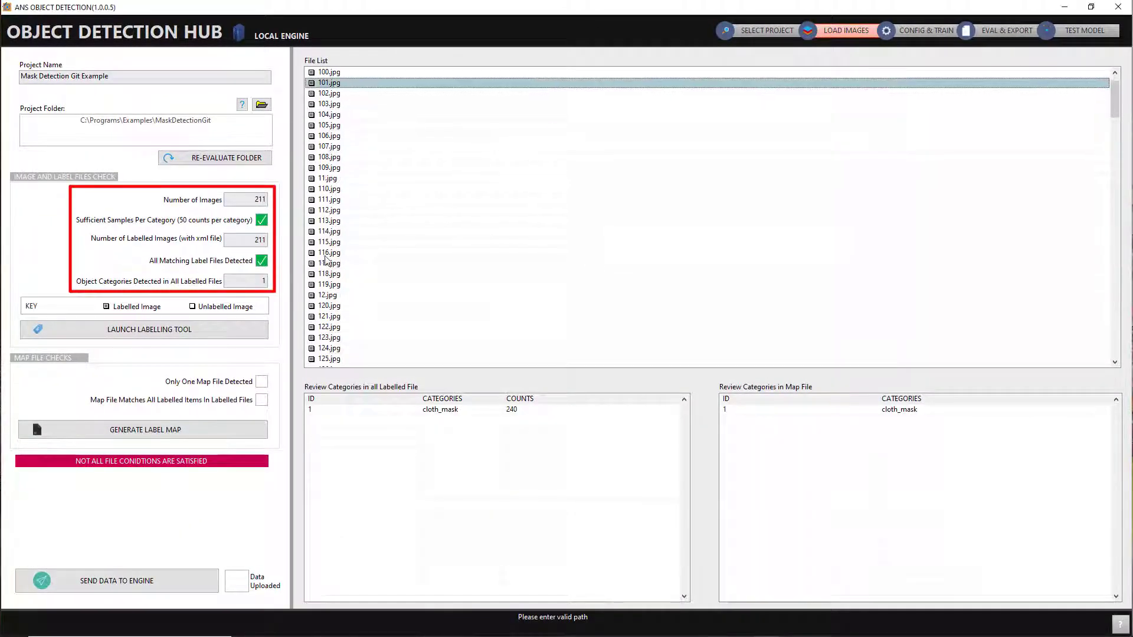
scroll(329, 279, "down", 5)
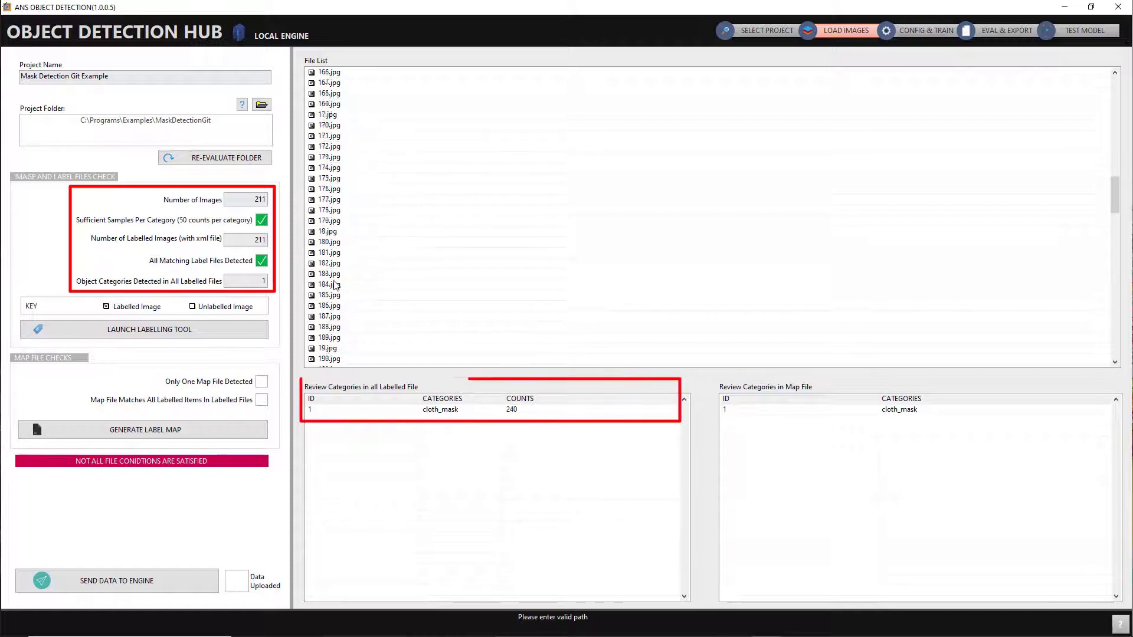
left_click(440, 411)
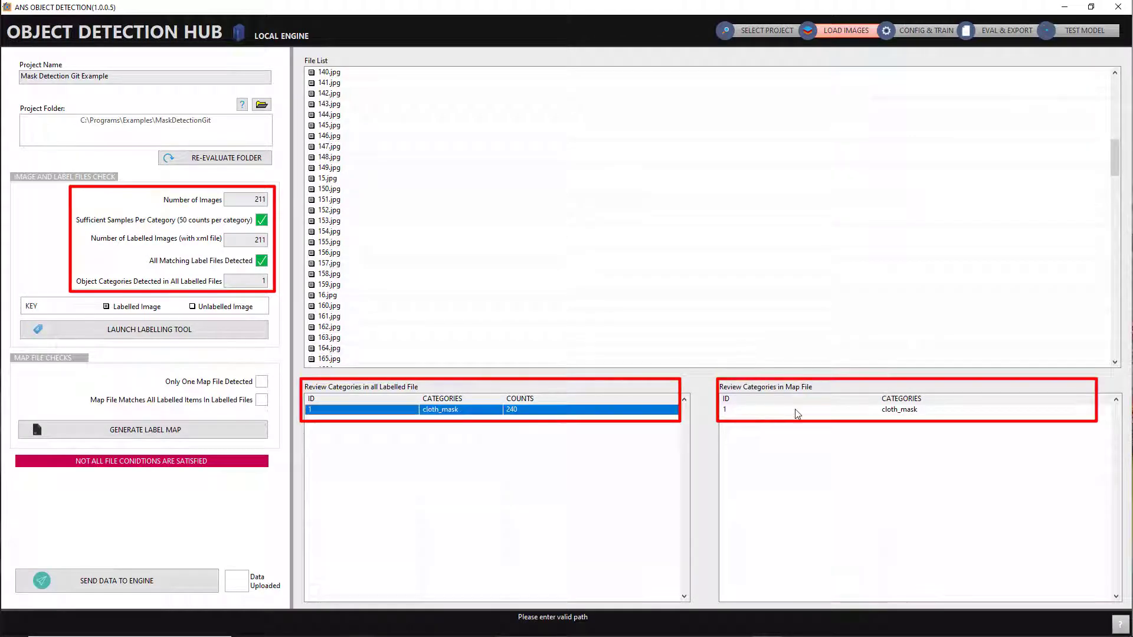
left_click(796, 410)
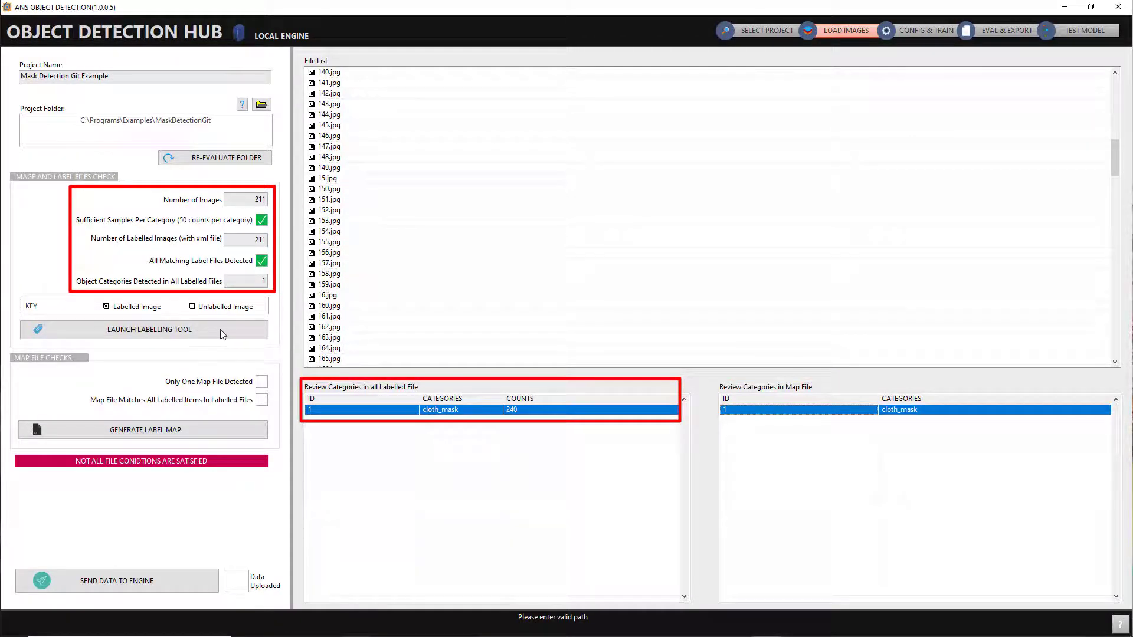
Launch the labelling tool and go through the images to 11.jpg
left_click(165, 329)
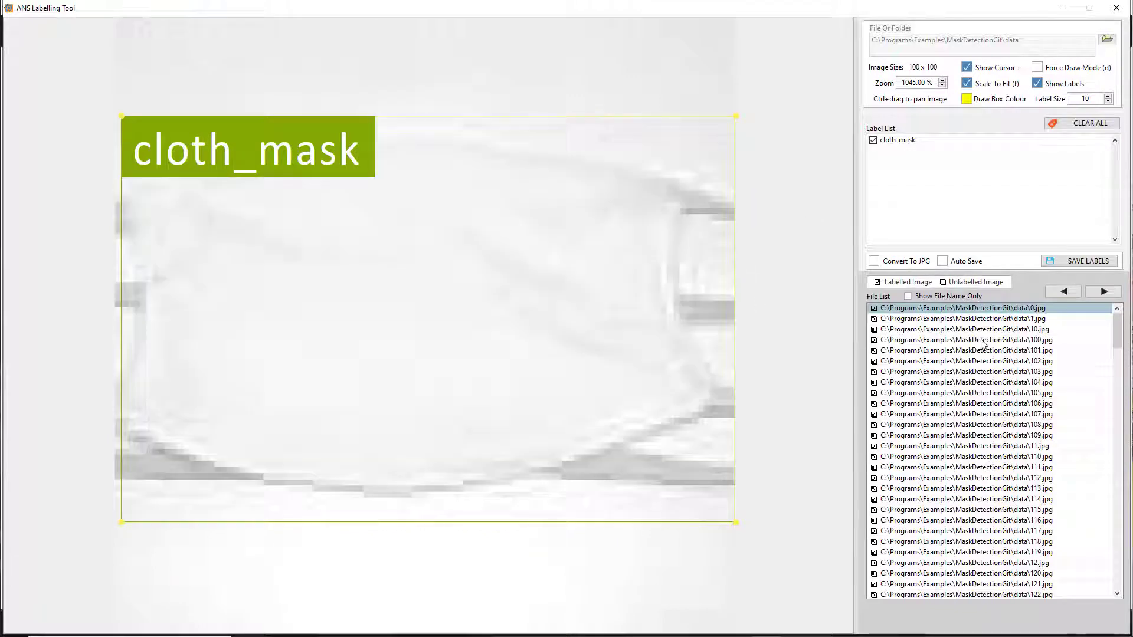
left_click(982, 340)
key("Down")
key("Down")
key("Down")
key("Down")
key("Down")
key("Down")
key("Down")
key("Down")
key("Down")
key("Down")
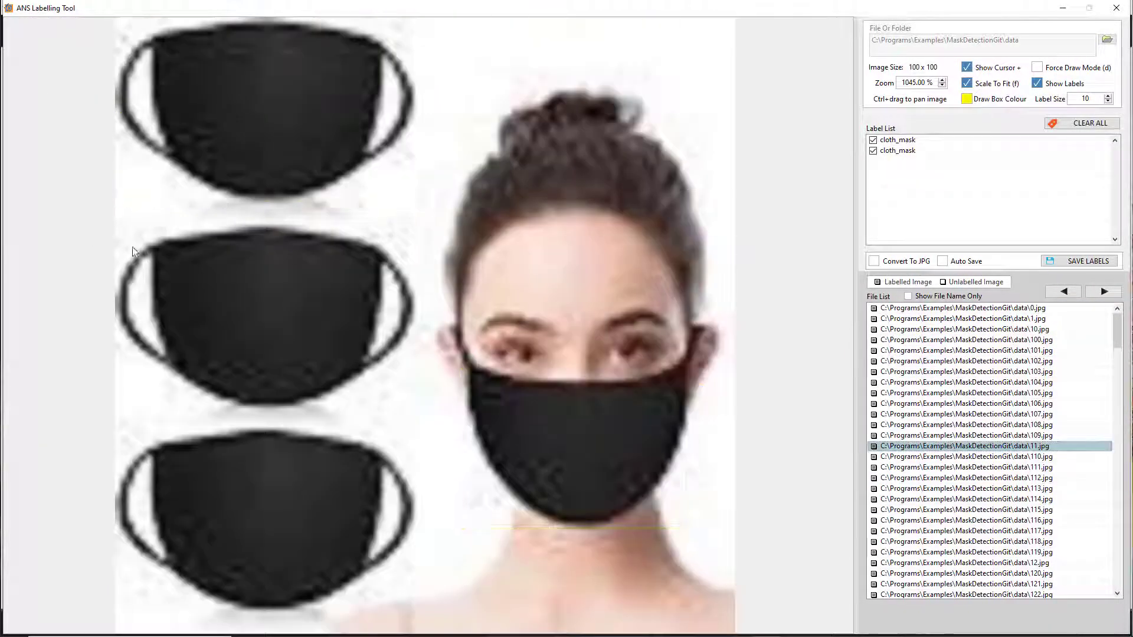
Box the middle and lower black masks in 11.jpg, label both cloth_mask, and save the labels
left_click_drag(128, 246, 411, 397)
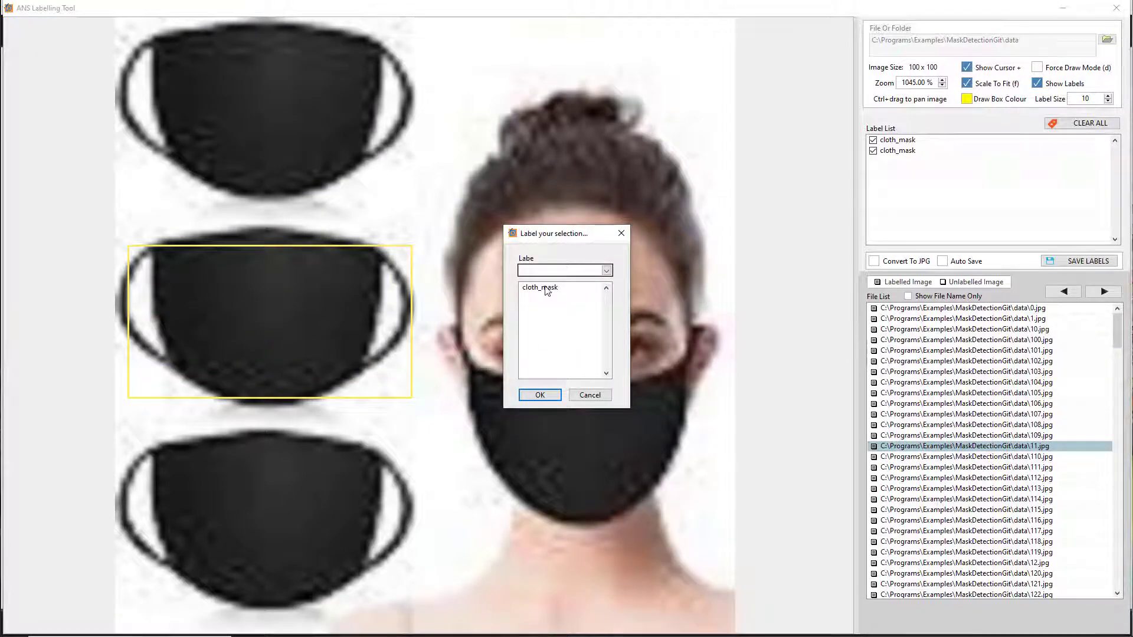
left_click(546, 288)
left_click(539, 395)
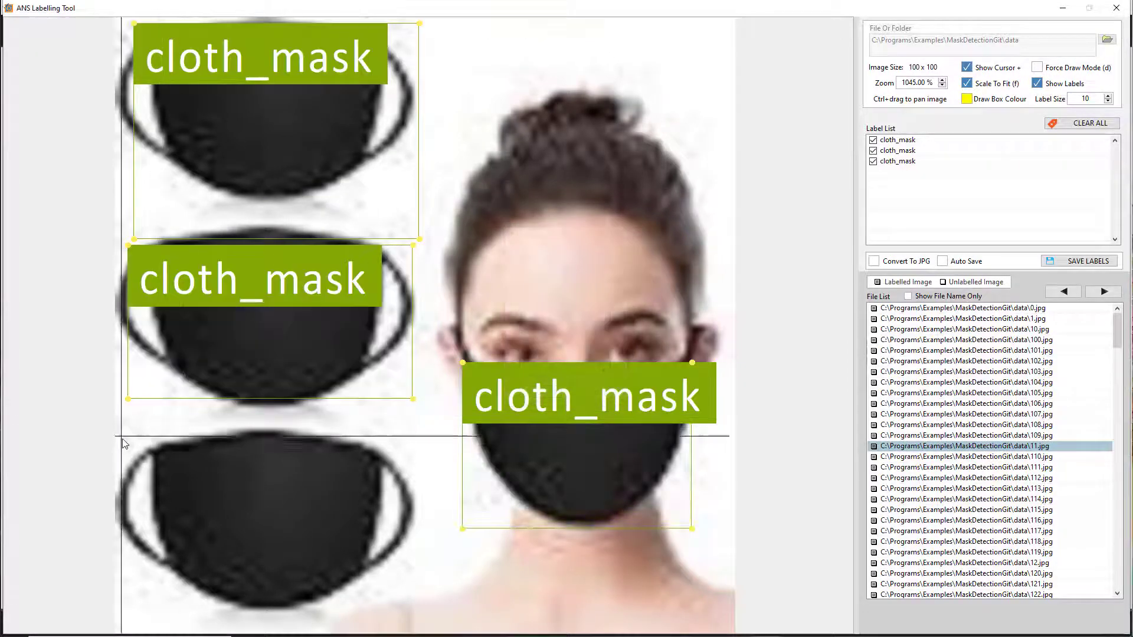
left_click_drag(123, 436, 420, 599)
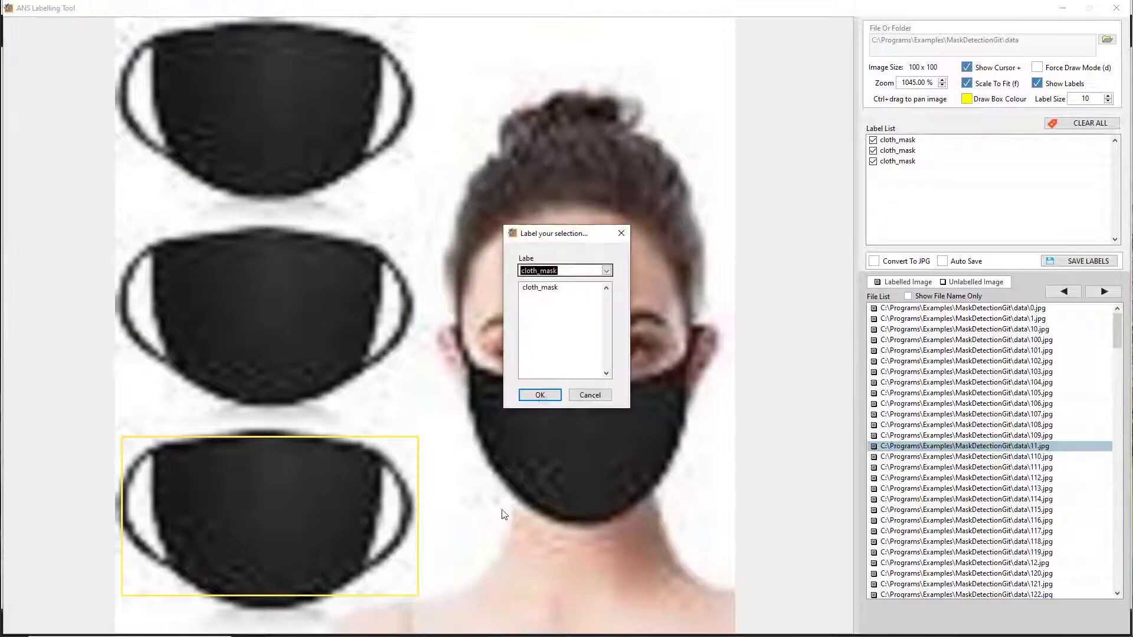
left_click(541, 289)
left_click(538, 396)
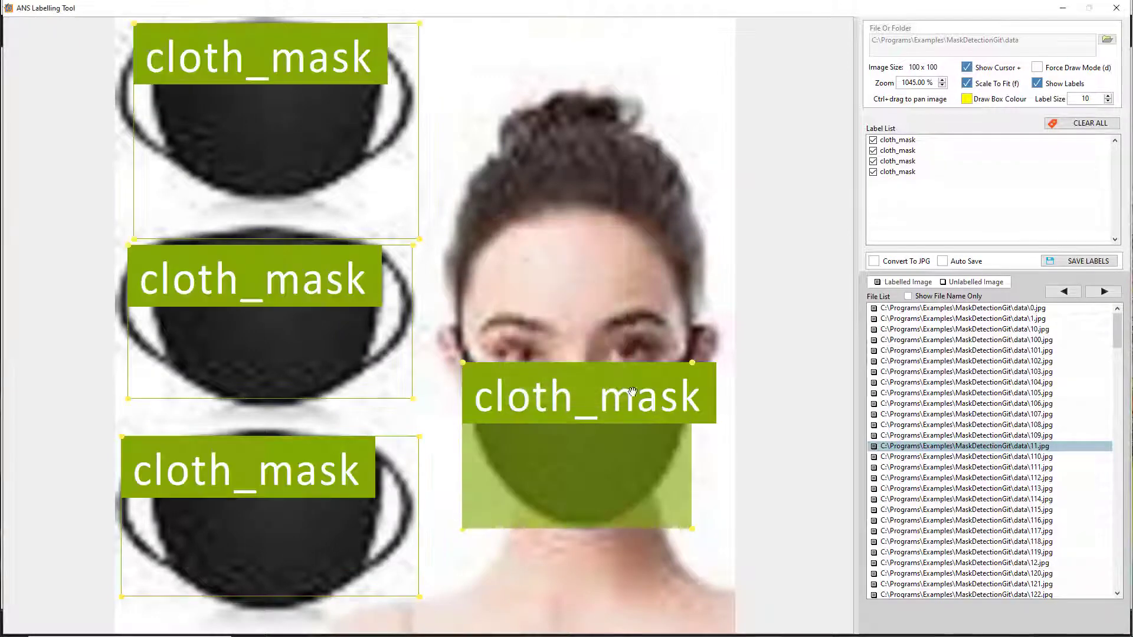
left_click(1081, 264)
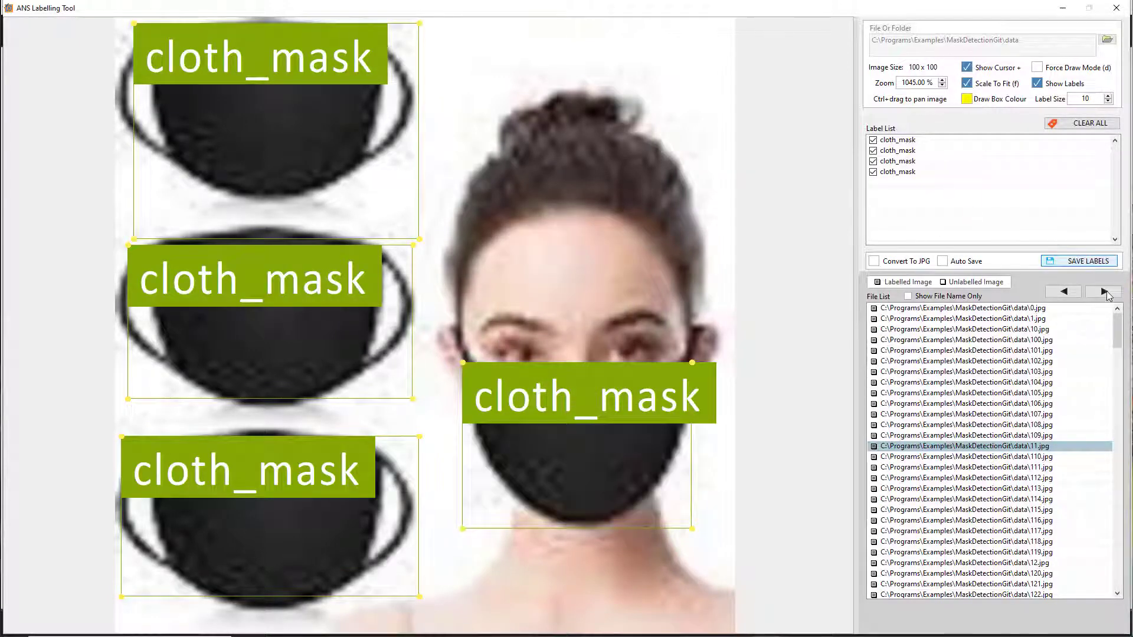
Label two more masks in the next image, 110.jpg, as cloth_mask and turn on Auto Save
left_click(1103, 292)
left_click_drag(342, 83, 564, 237)
left_click_drag(224, 295, 435, 450)
left_click(536, 394)
left_click_drag(361, 392, 640, 620)
left_click(539, 396)
left_click(943, 261)
In 111.jpg, box the flat black mask below the three heads and label it cloth_mask
left_click(1104, 292)
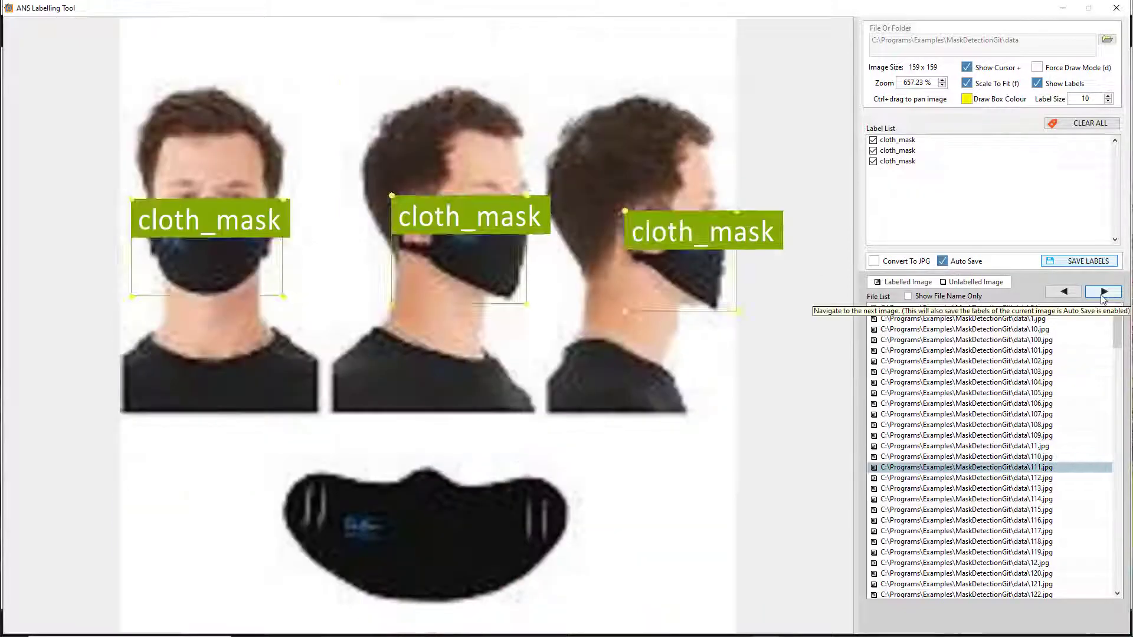
left_click_drag(283, 461, 586, 598)
left_click(540, 394)
In 112.jpg, box the grey, navy, camouflage and olive masks and label each one cloth_mask
left_click(1103, 291)
left_click_drag(189, 408, 417, 551)
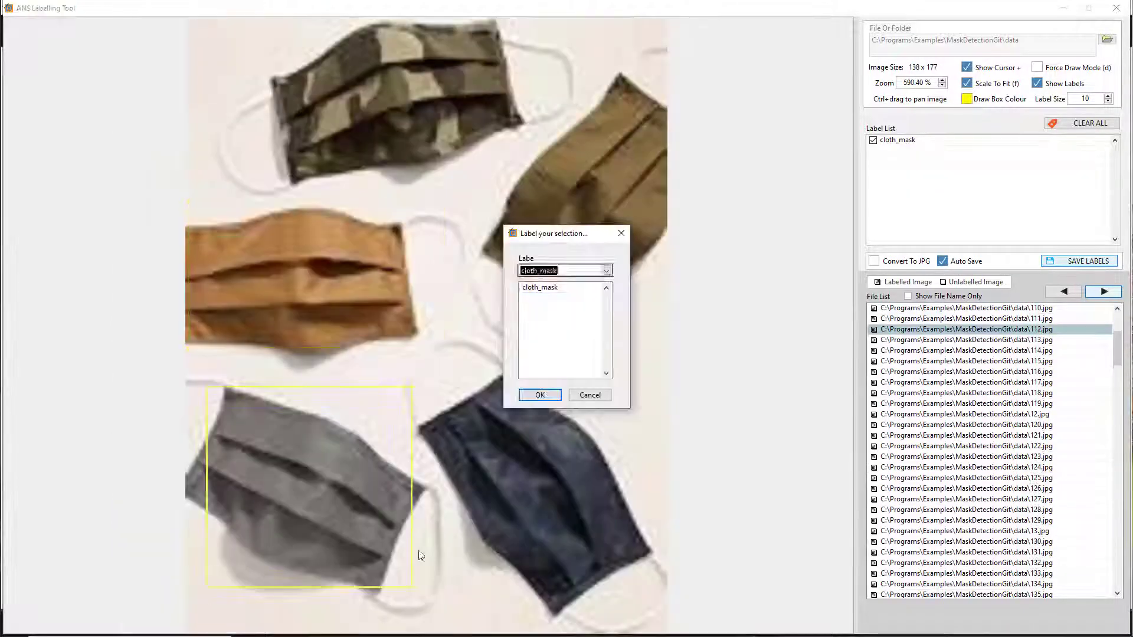
left_click(540, 394)
mouse_move(437, 390)
left_mouse_down()
mouse_move(603, 597)
mouse_move(636, 589)
left_mouse_up()
left_click(540, 393)
left_click_drag(262, 31, 515, 162)
left_click(540, 393)
left_click_drag(535, 100, 667, 286)
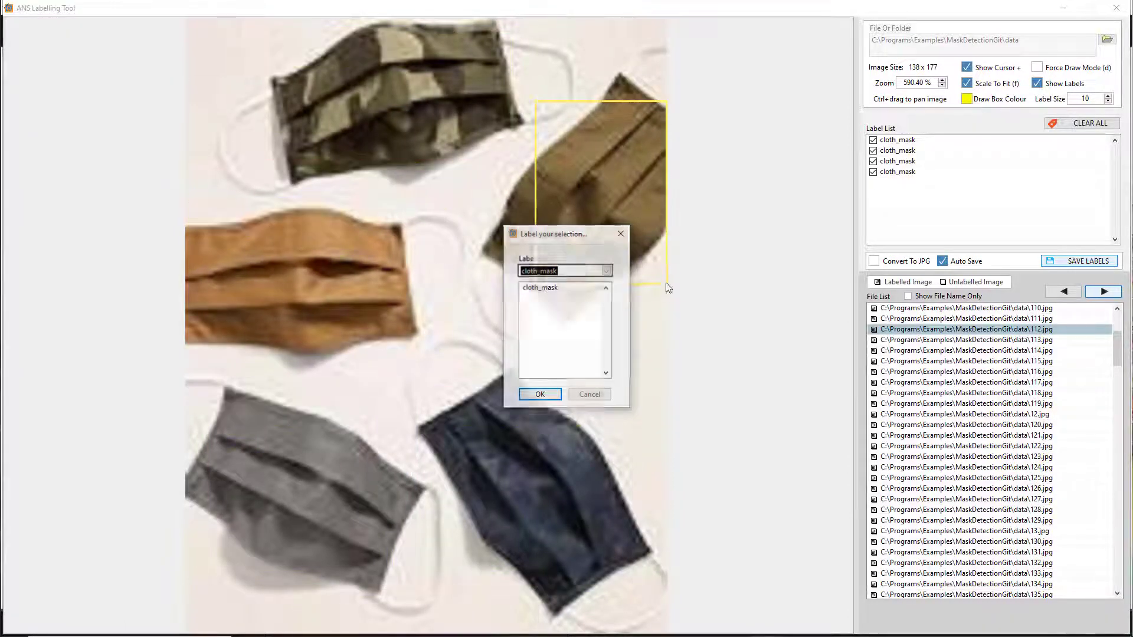
left_click(540, 394)
In 113.jpg, resize the existing box towards the upper mask and add a cloth_mask box on the lower mask using Force Draw Mode
left_click(1103, 291)
left_click_drag(738, 501, 654, 400)
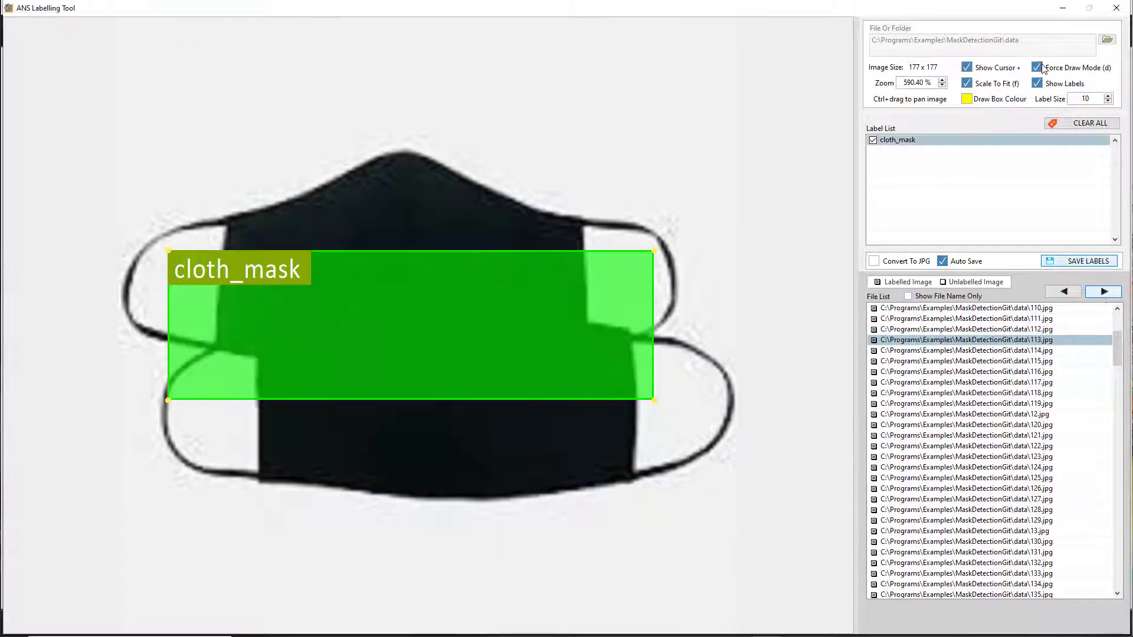
left_click_drag(210, 346, 728, 405)
left_click(540, 393)
Go back through 112.jpg and 111.jpg to check their labels, and close the labelling tool
left_click(1071, 294)
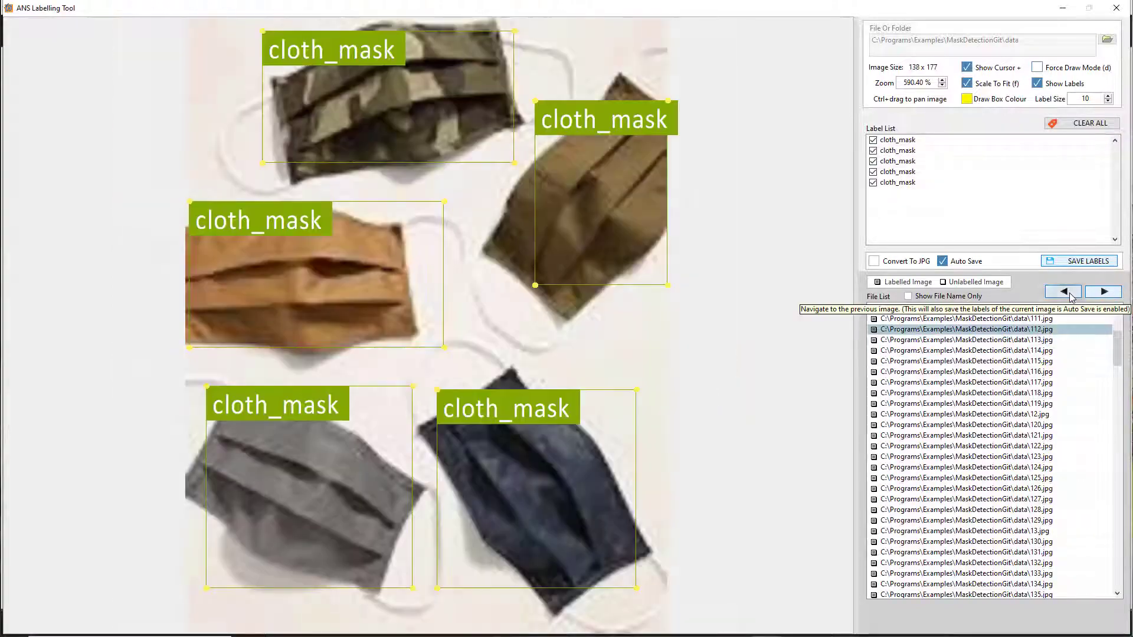
left_click(1071, 294)
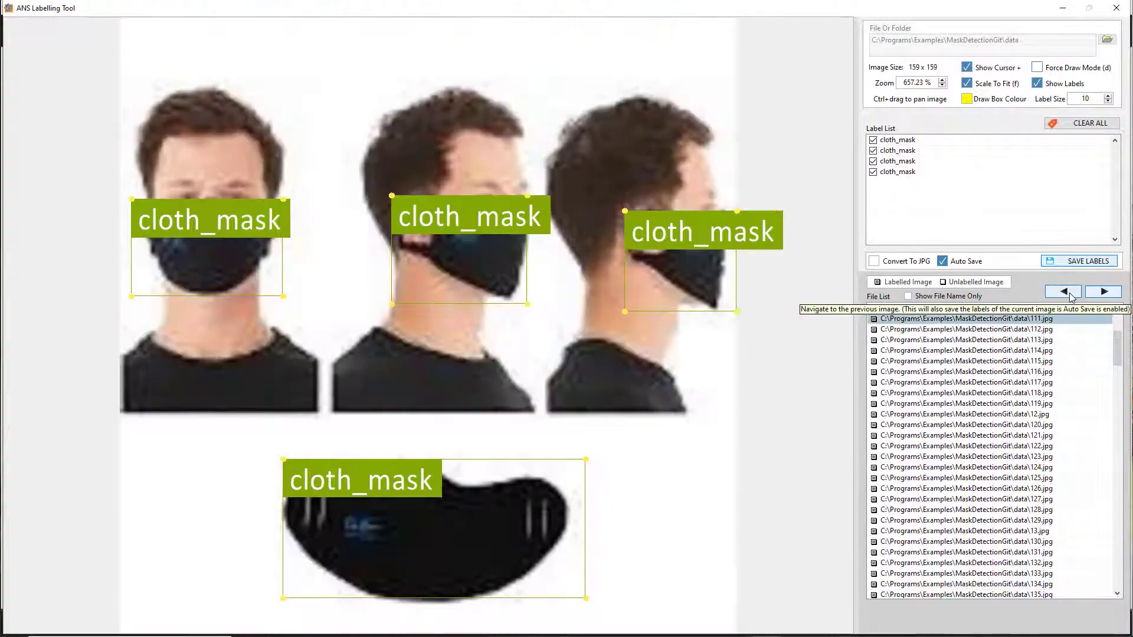
left_click(1116, 8)
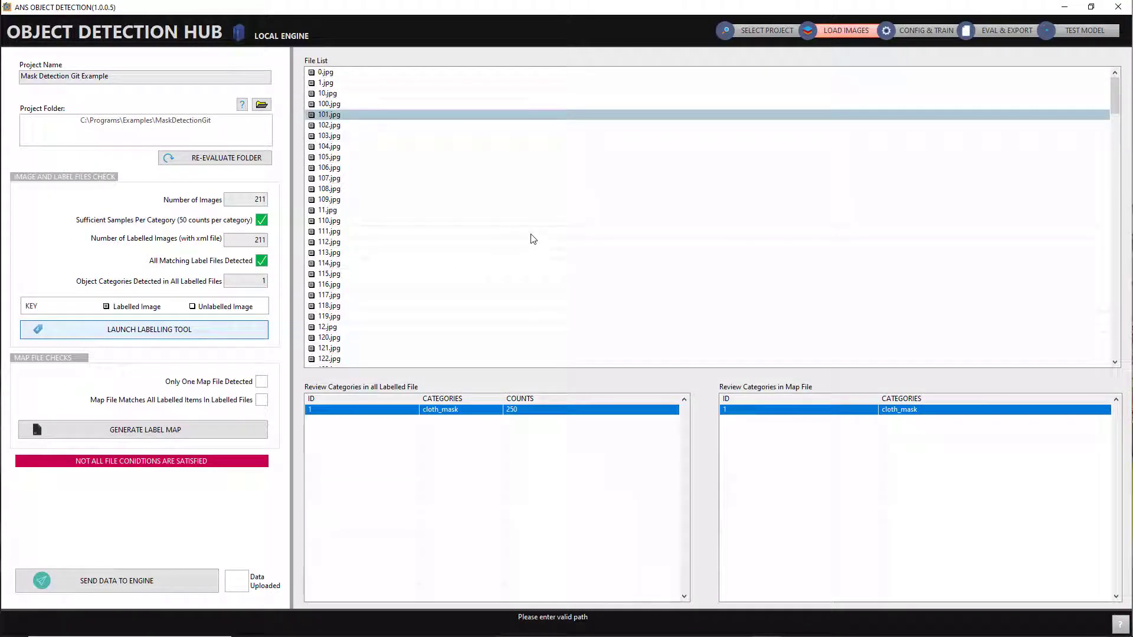
Generate the project's label map and look through the file list
left_click(190, 430)
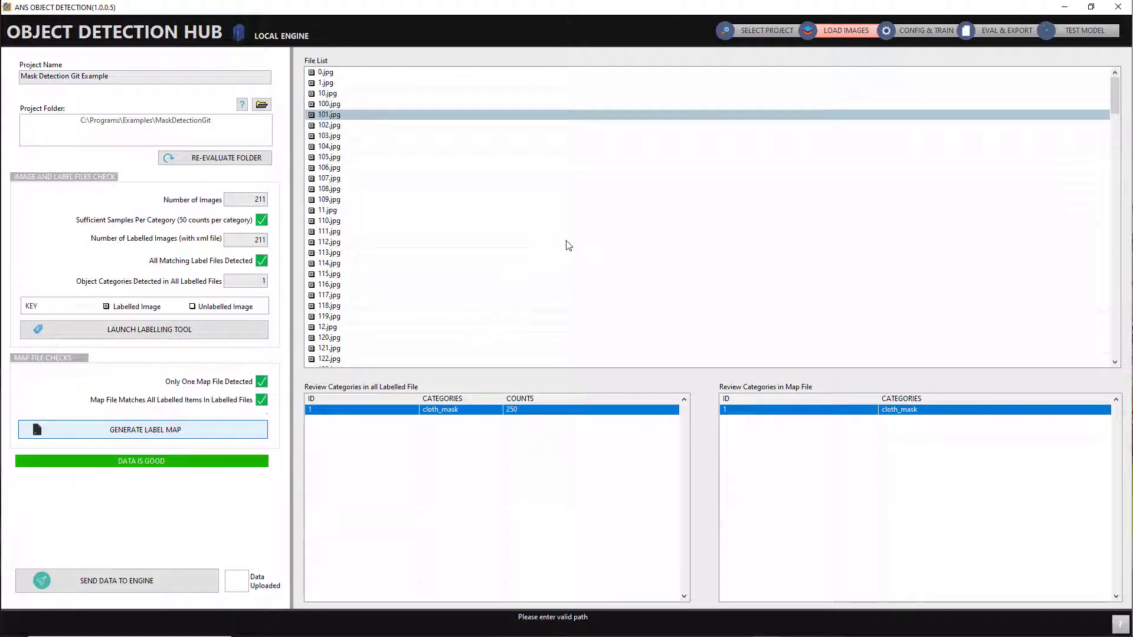
scroll(698, 190, "down", 20)
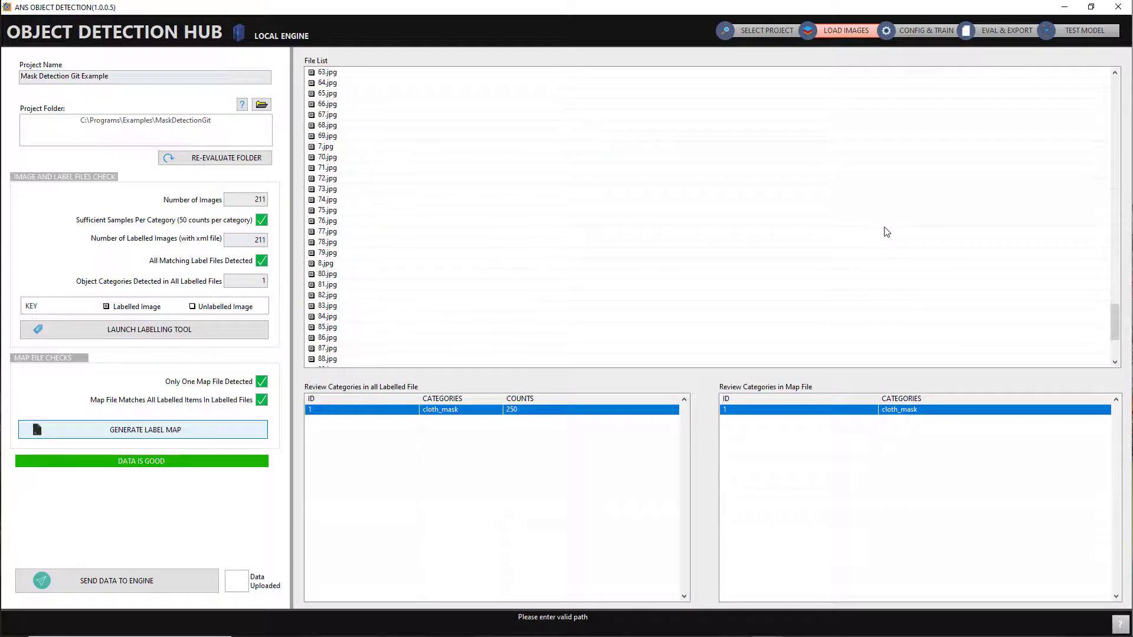
Send the labelled data to the engine and start training a new experiment with 5000 steps
left_click(194, 580)
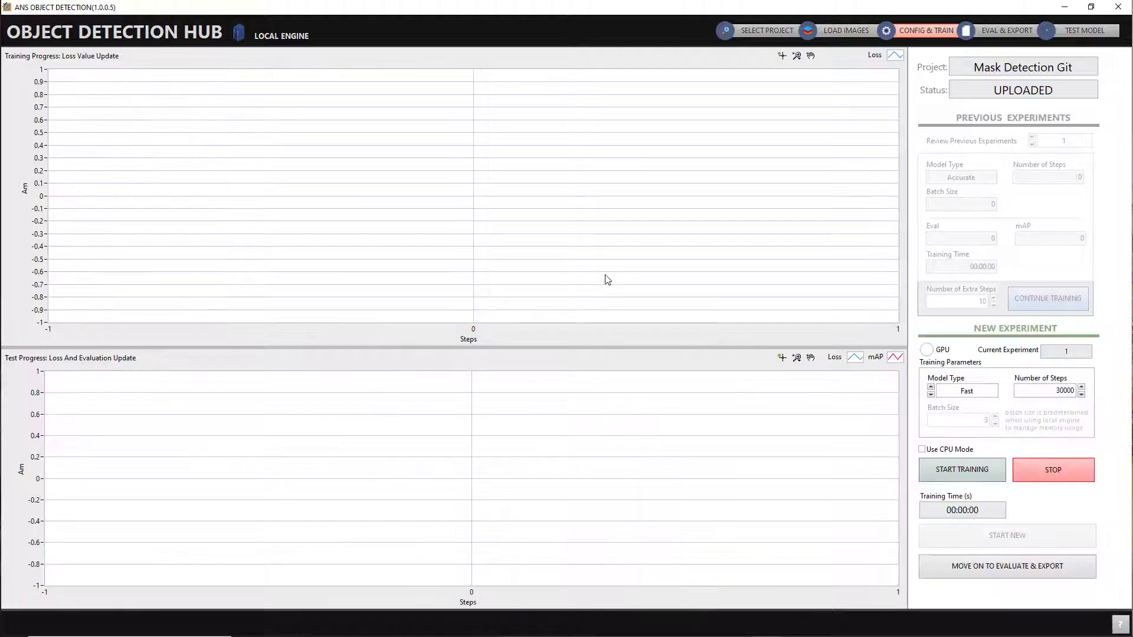
double_click(1067, 391)
type("500")
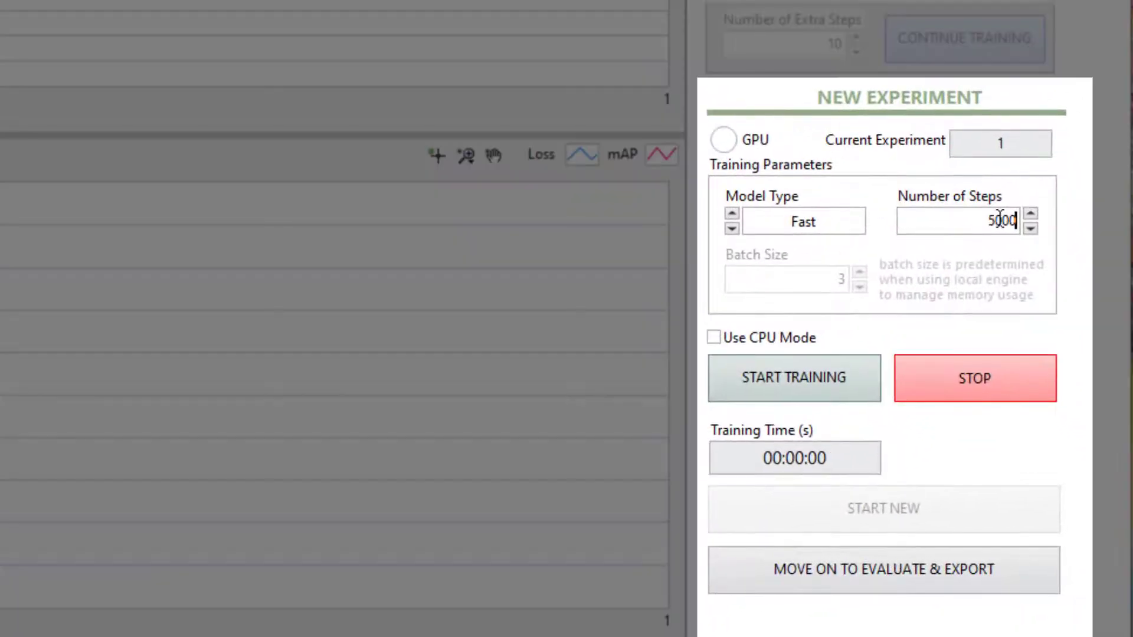
type("0")
left_click(815, 378)
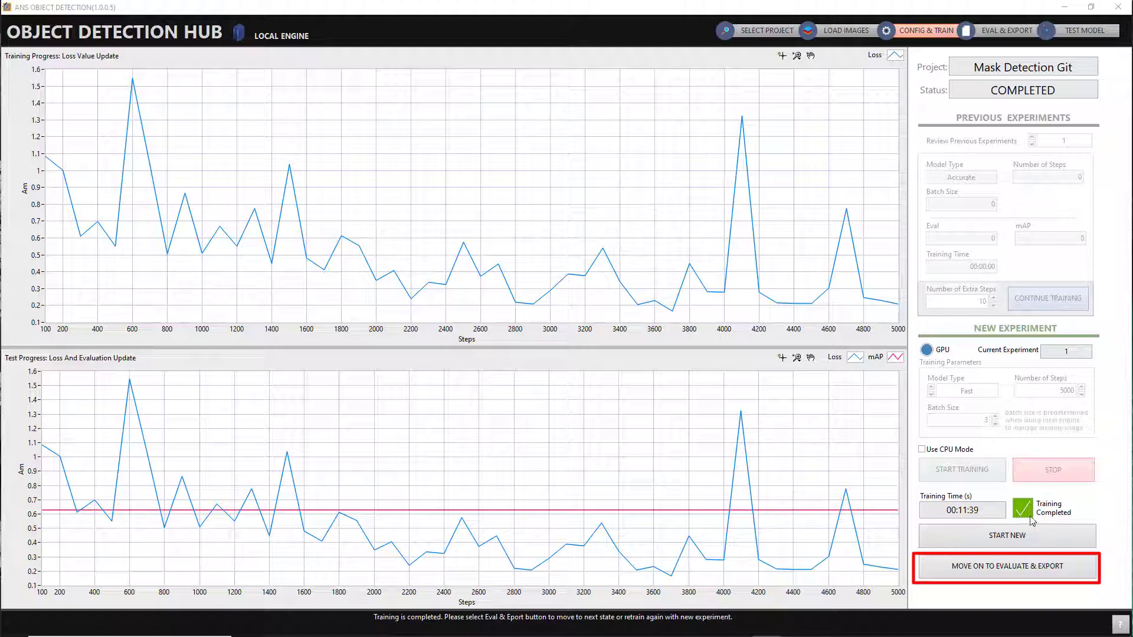
Move on to evaluation, export the trained experiment 1 model, and continue to model testing
left_click(986, 567)
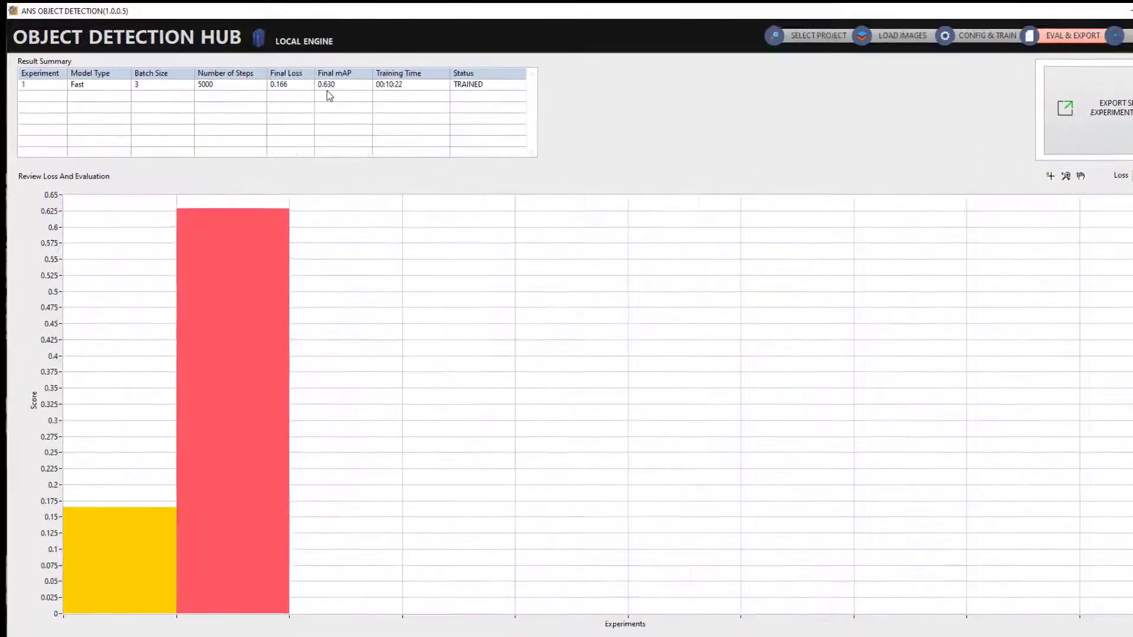
left_click(328, 86)
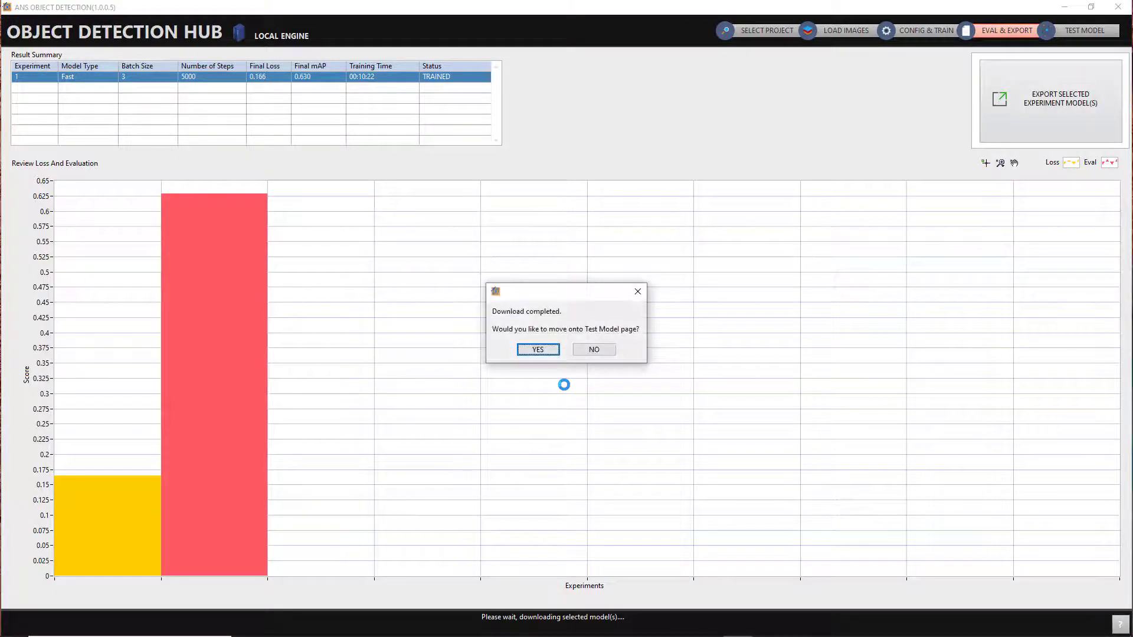
left_click(536, 350)
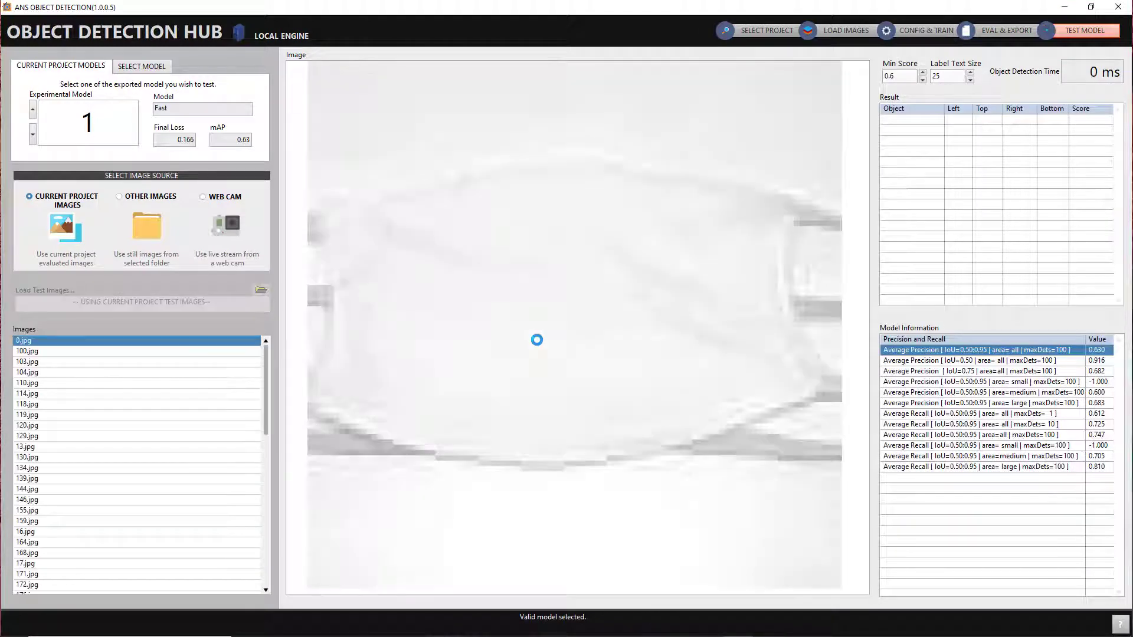
Test the exported model on the current project images, from 110.jpg and then 171.jpg through 66.jpg, examining the cloth_mask detections and scores
left_click(104, 385)
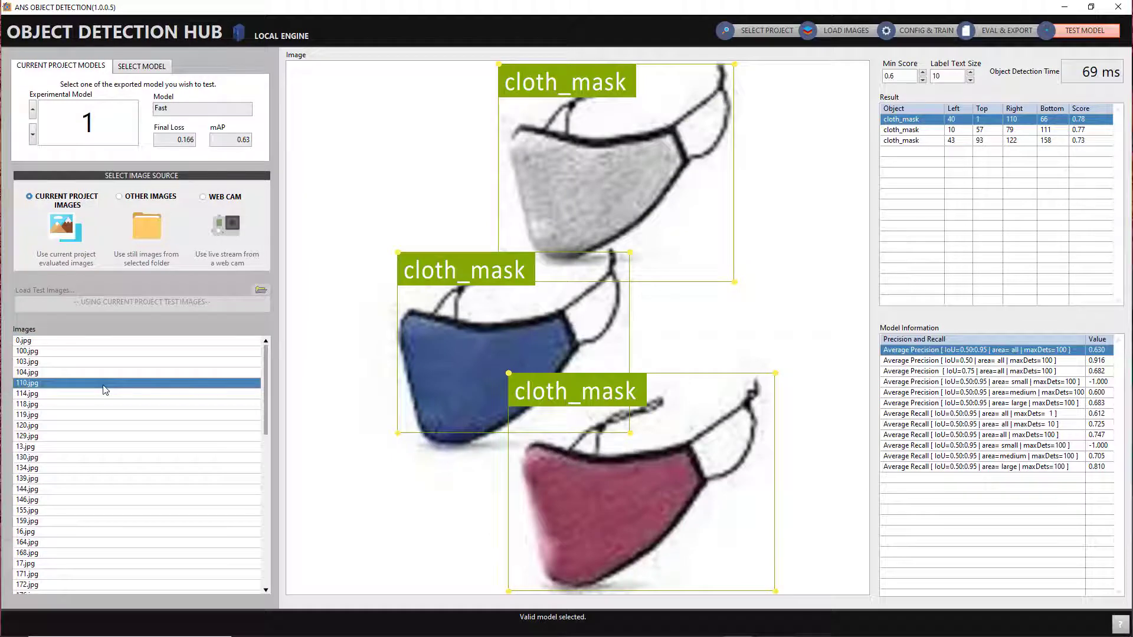
left_click(55, 584)
left_click(55, 557)
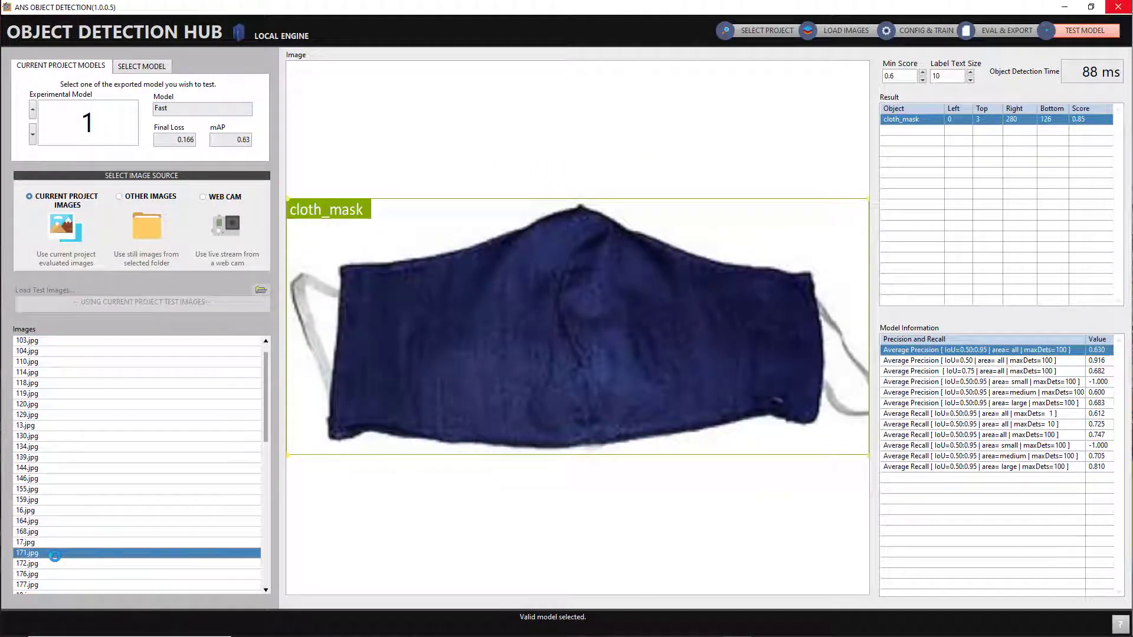
key("Down")
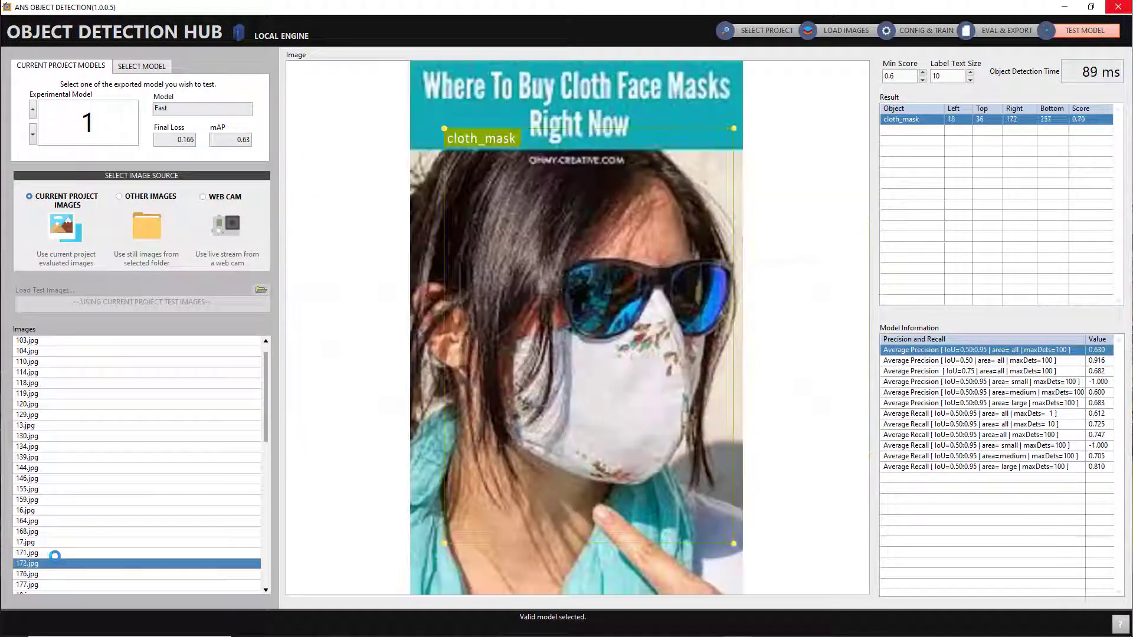
key("Down")
key("Down")
key("Down")
key("Down")
key("Down")
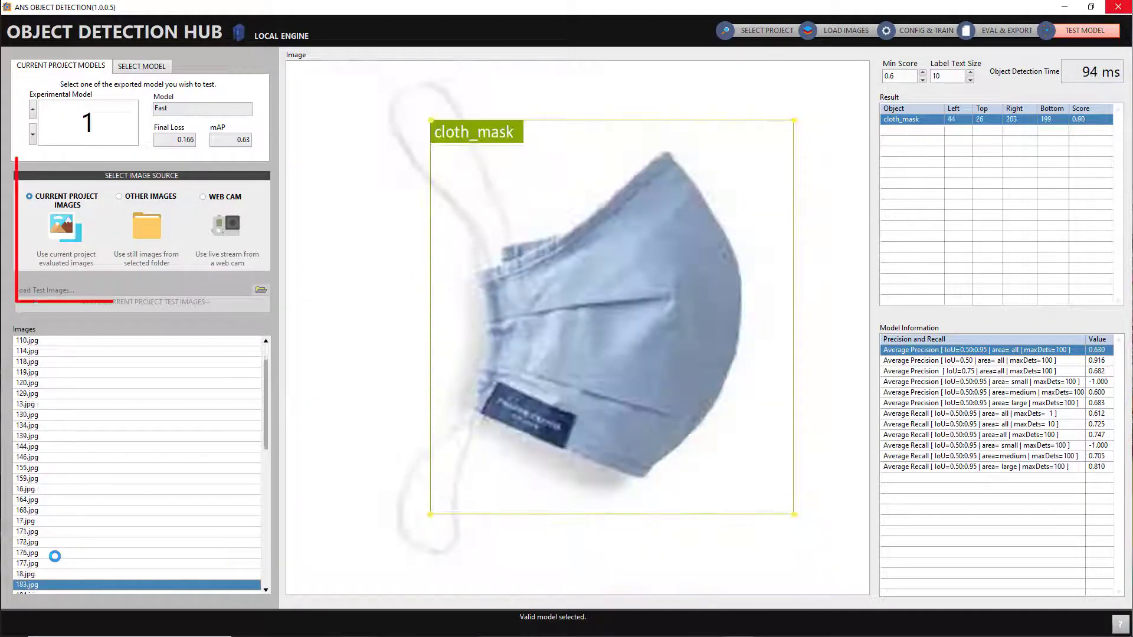
key("Down")
key("Down")
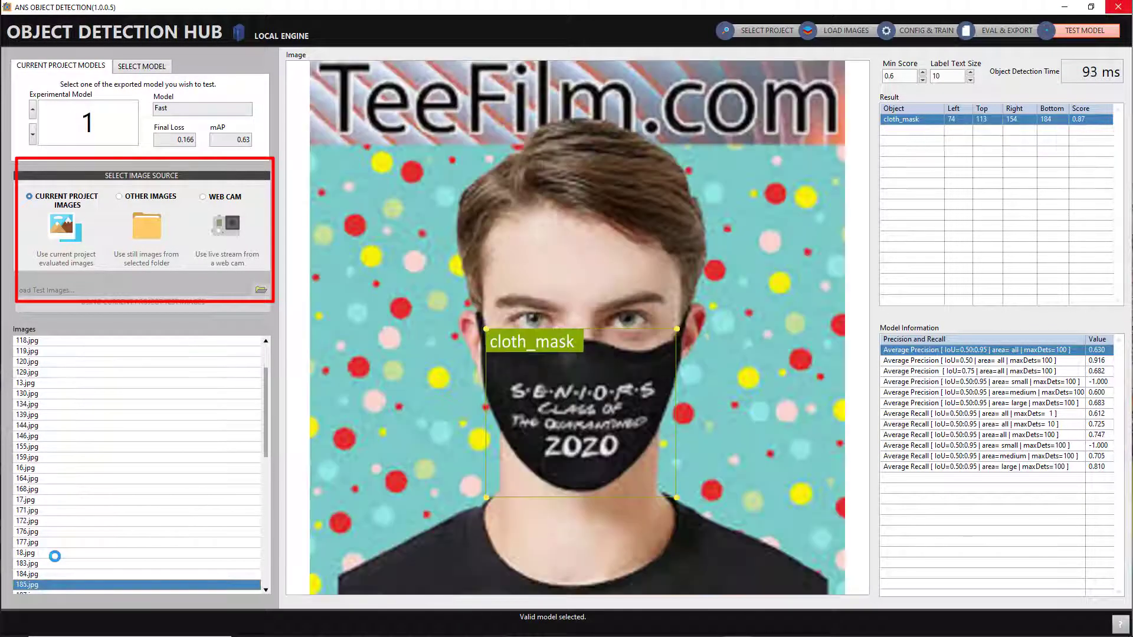
key("Down")
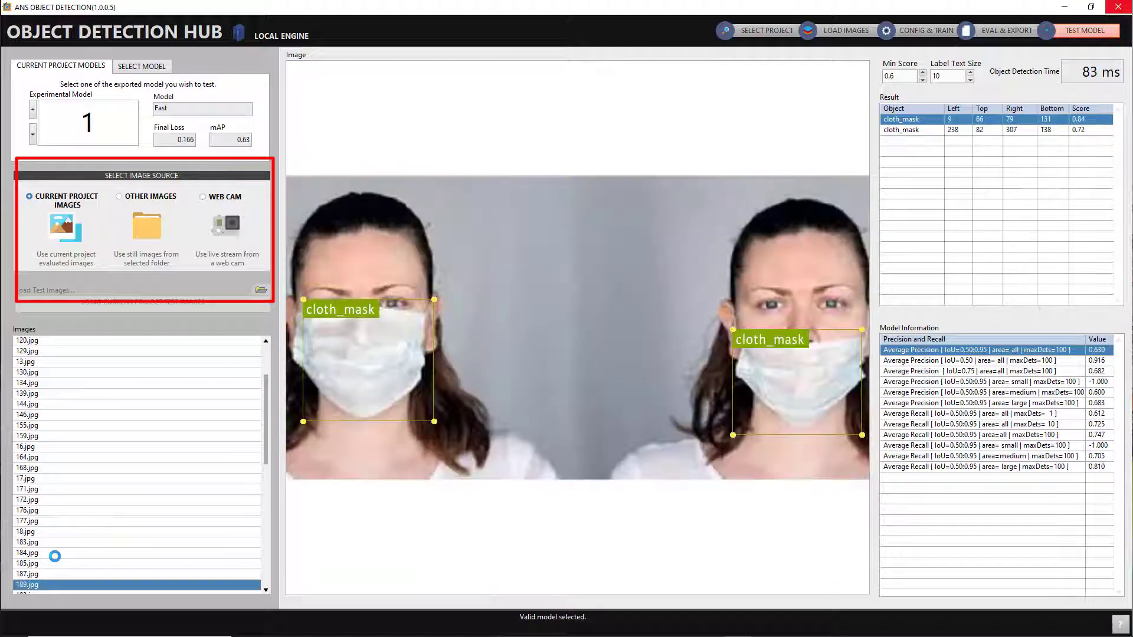
key("Down")
key("Down")
key("Down")
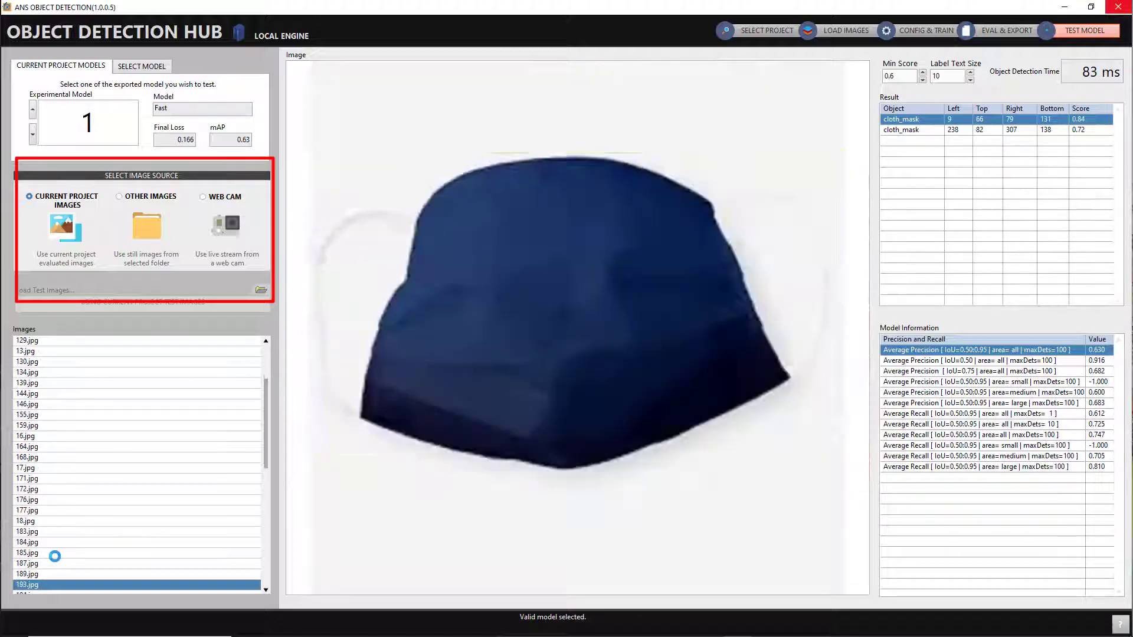
key("Down")
key("Down")
key("Down")
key("Down")
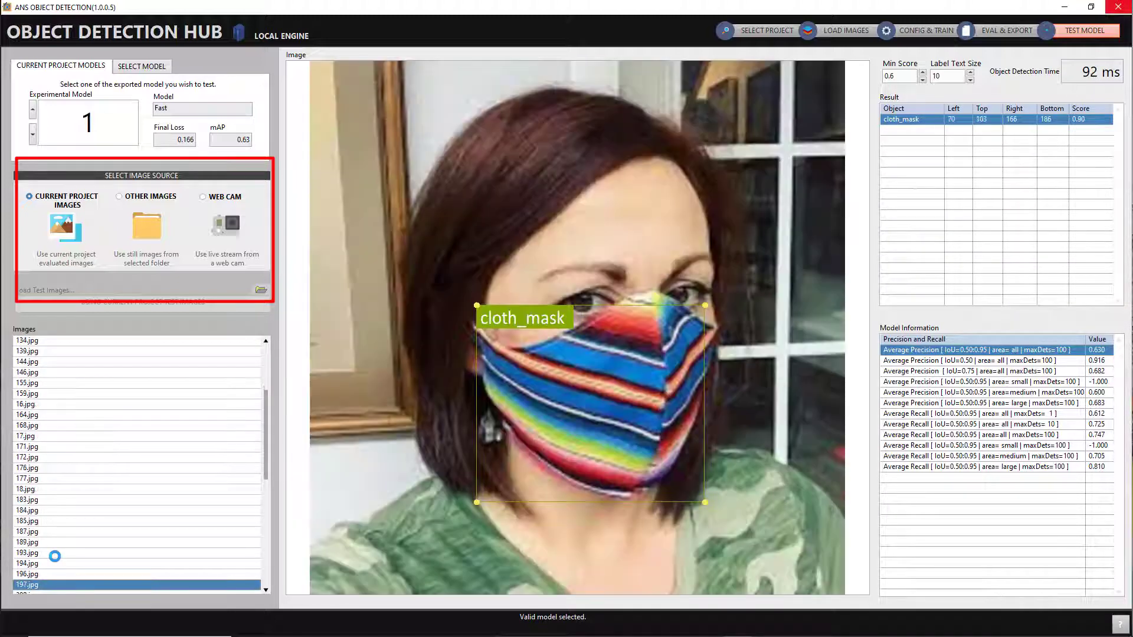
key("Down")
key("Down")
key("Down")
key("Down")
key("Down")
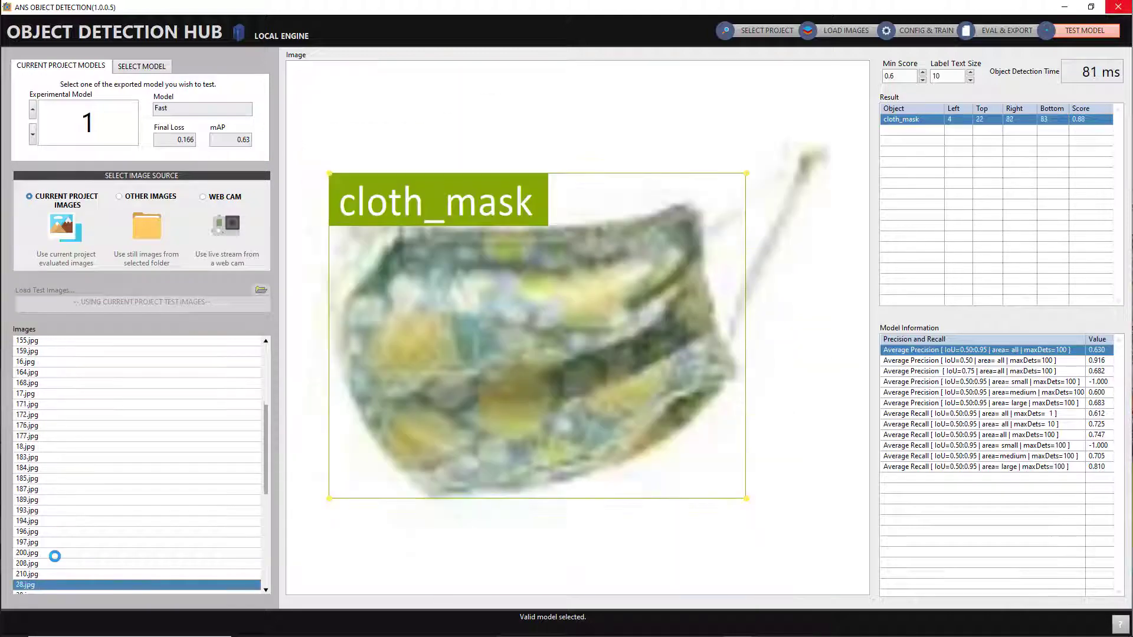
key("Down")
key("Down")
key("Down")
key("Down")
key("Down")
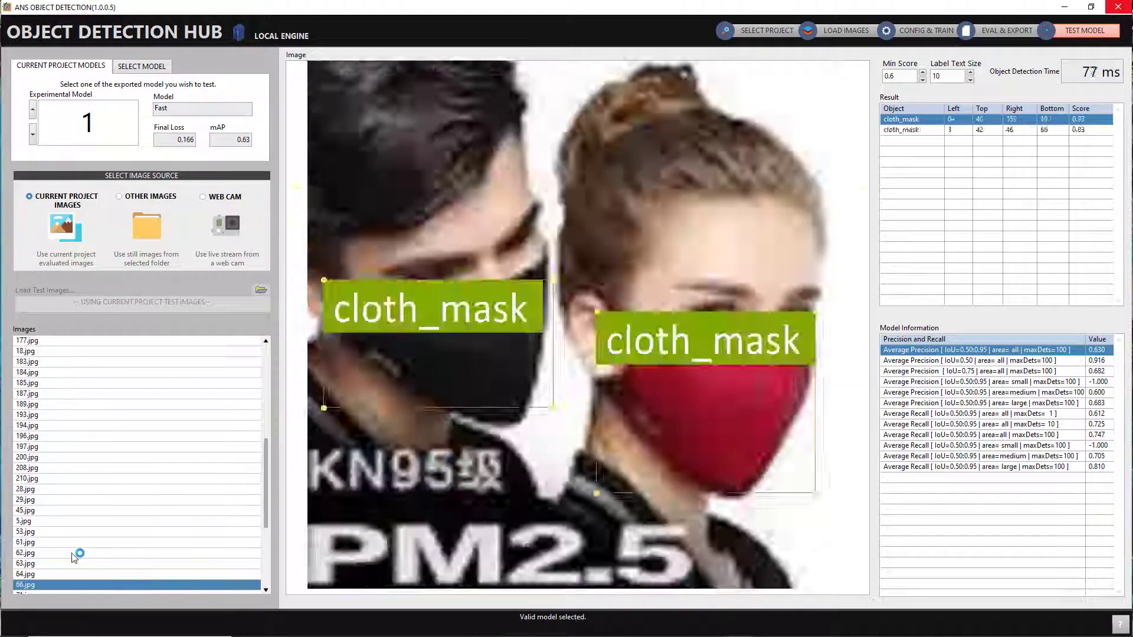